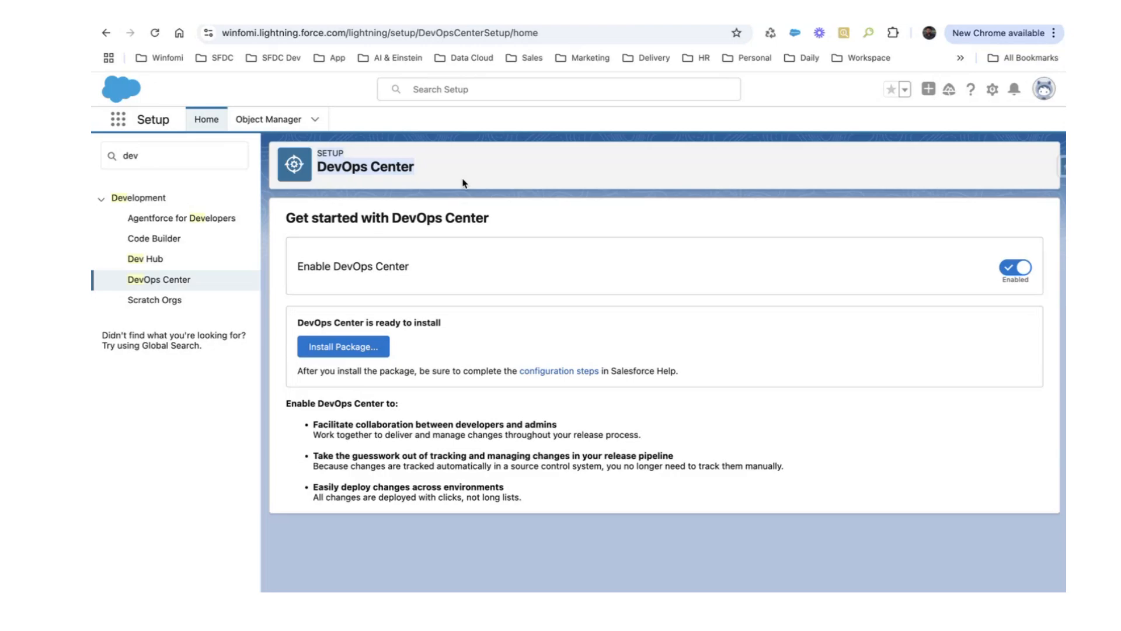
Step: Review the DevOps Center setup page, including its enablement setting and package installation section
double_click(138, 152)
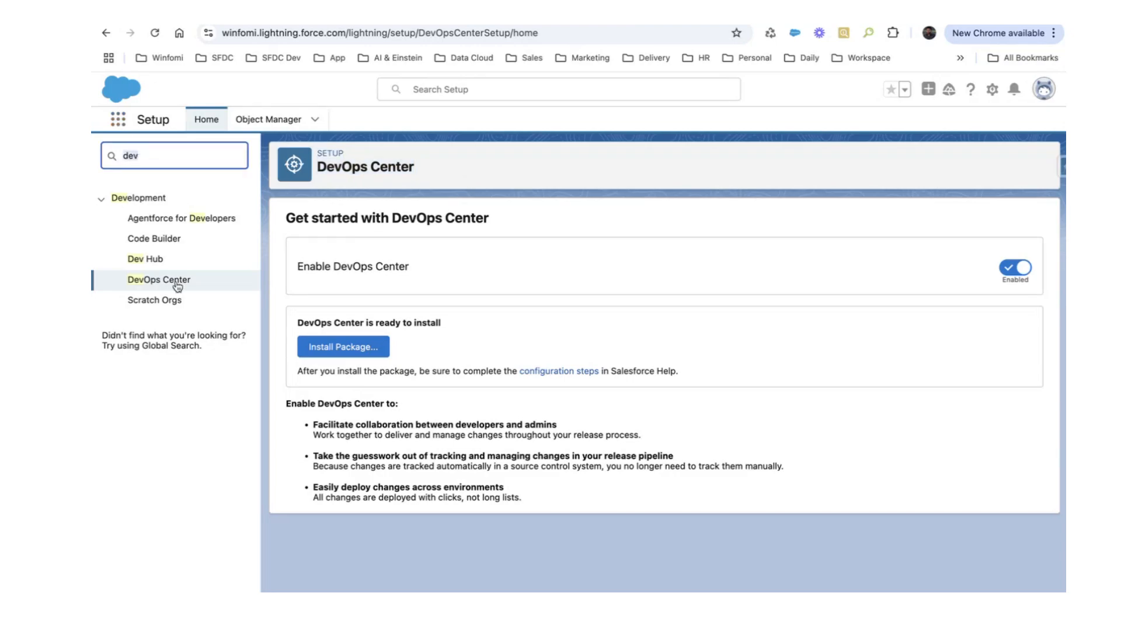
left_click(501, 225)
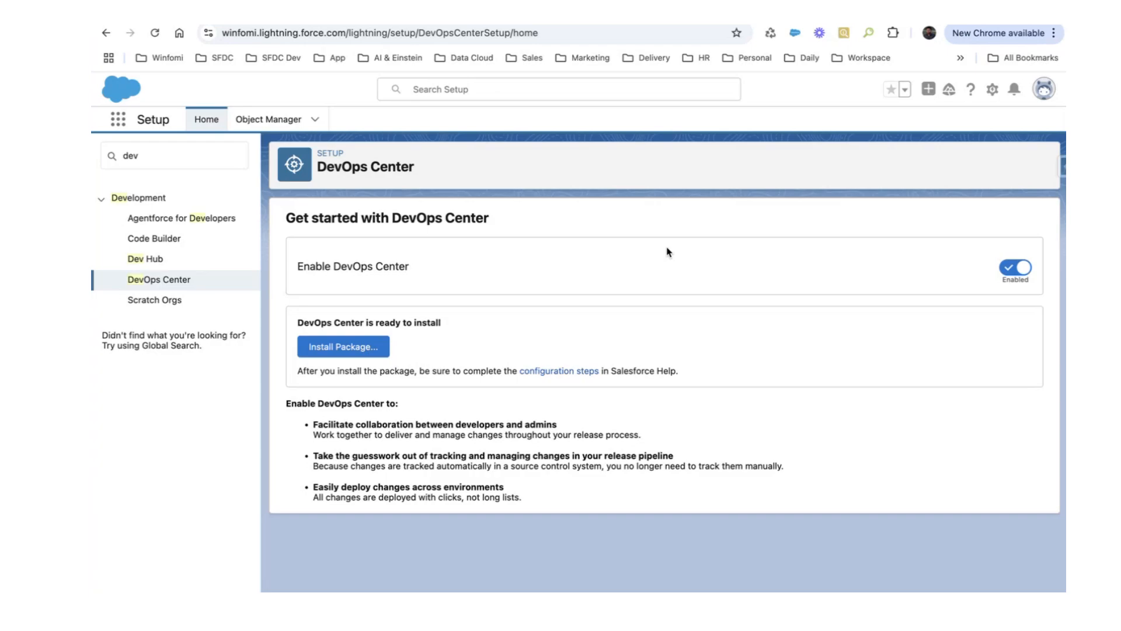
left_click_drag(299, 324, 449, 329)
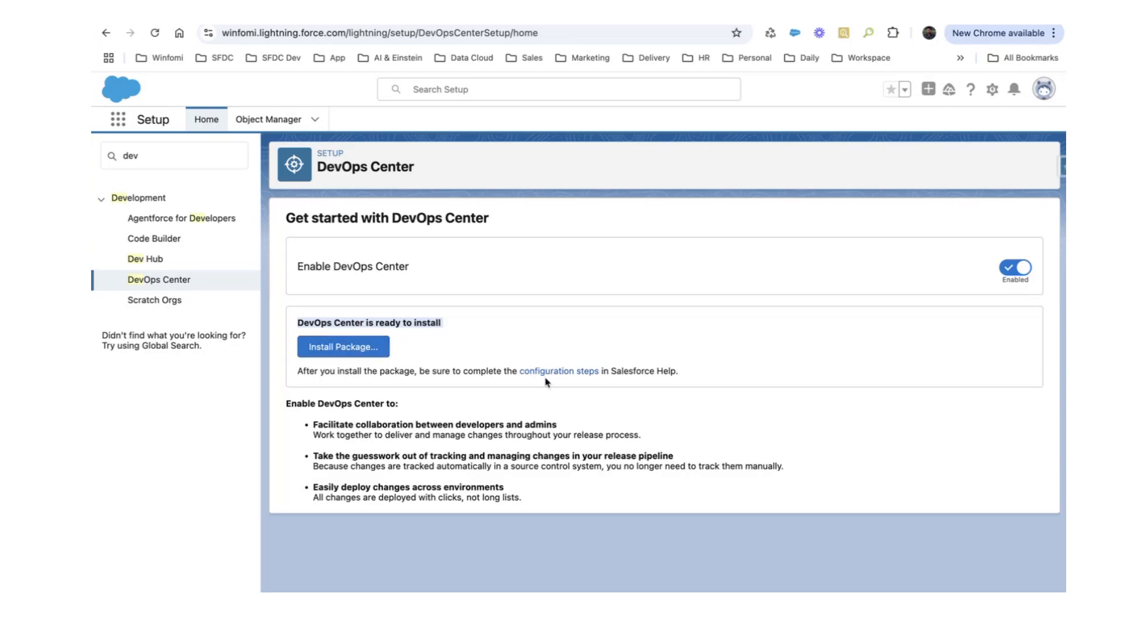
left_click(383, 266)
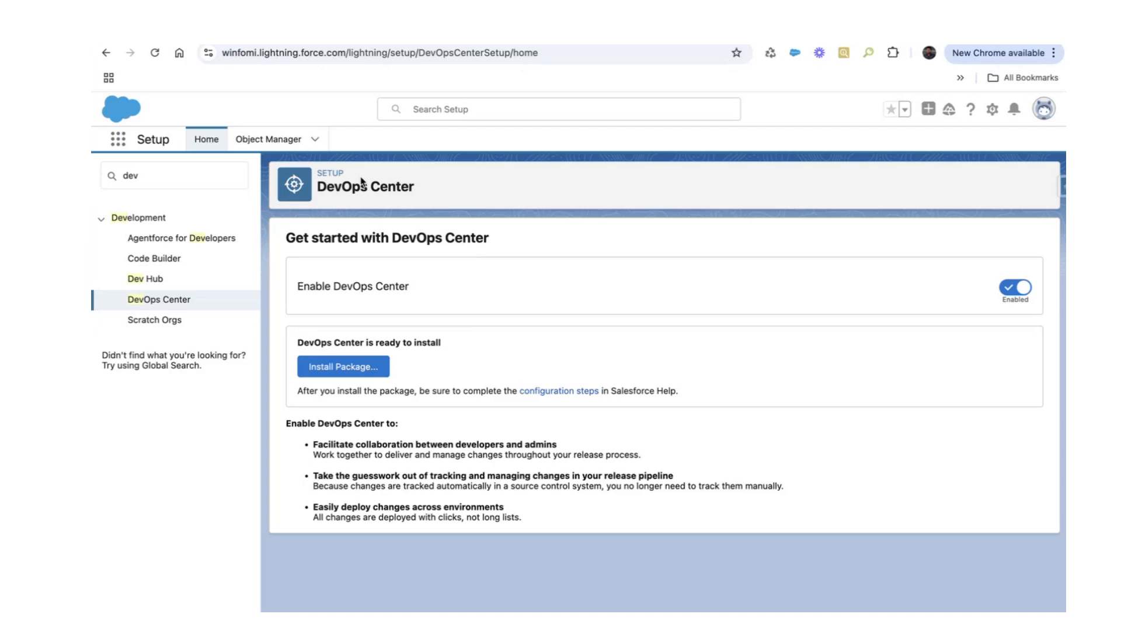
Step: Search Setup for "permission" and open the administrator user's permission set assignments for editing
triple_click(223, 185)
type("permission")
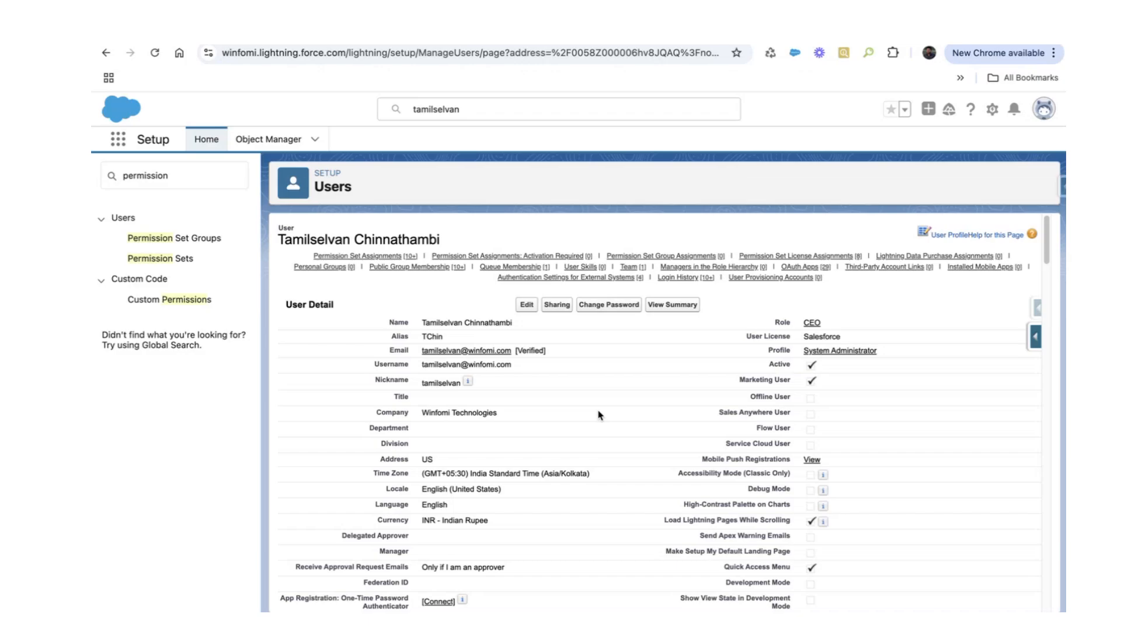
left_click(367, 256)
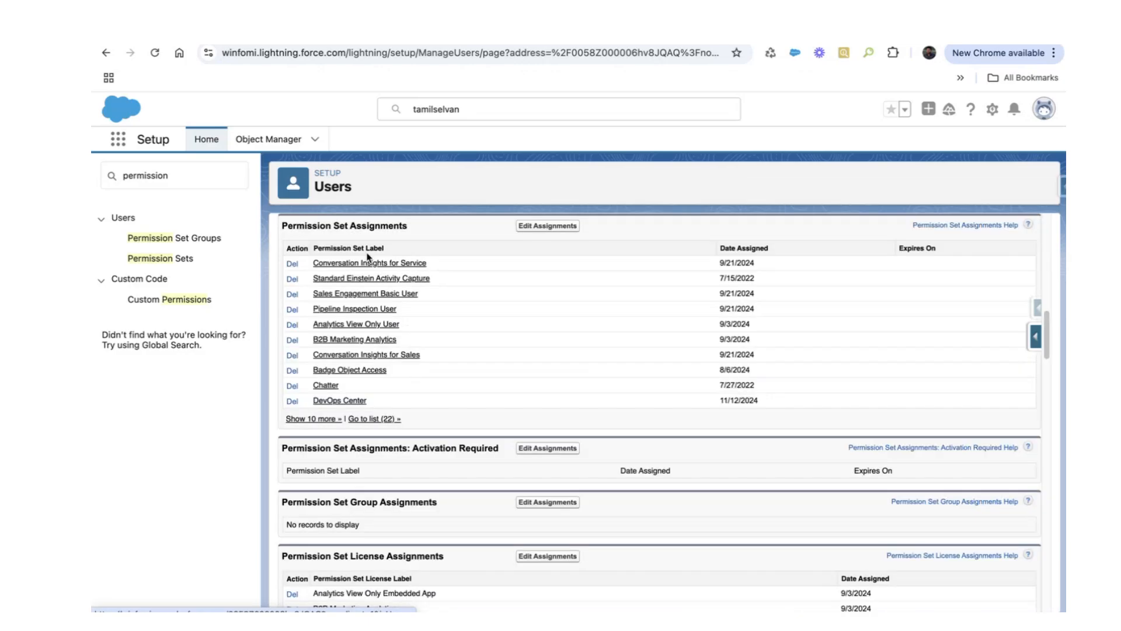
left_click(534, 226)
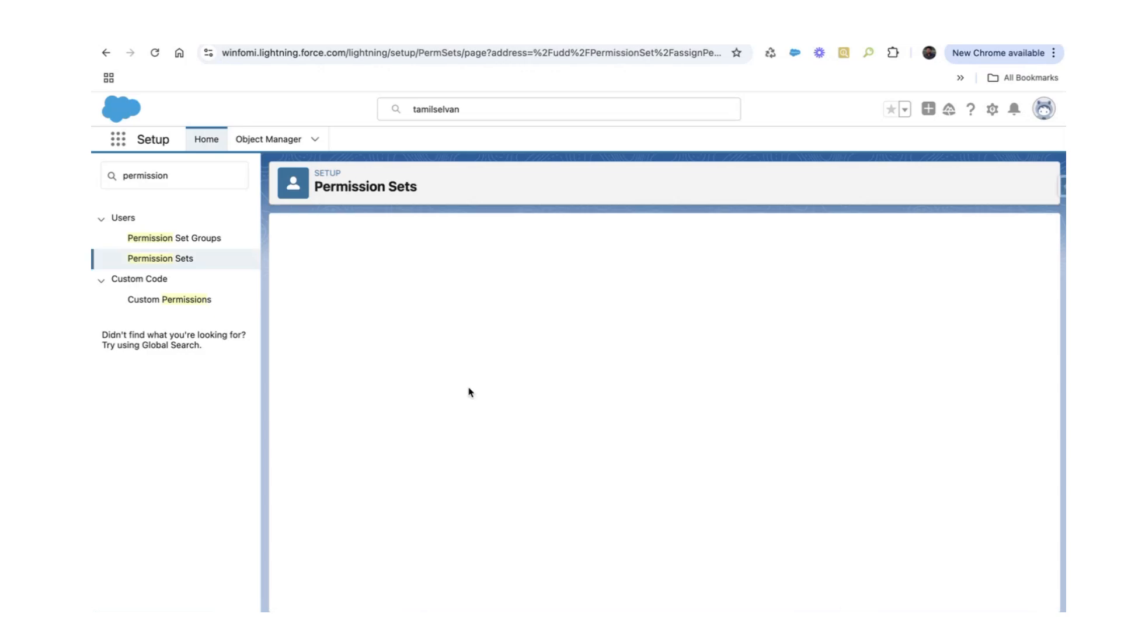
scroll(575, 357, "up", 1)
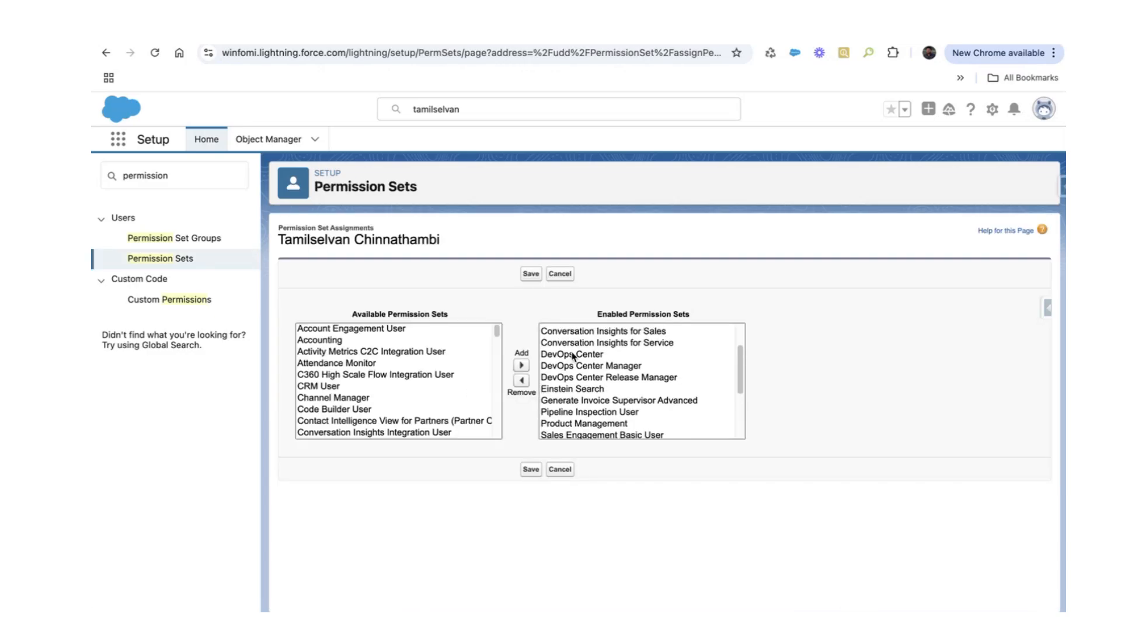
Step: Examine the enabled permission sets for the DevOps Center, DevOps Center Manager, DevOps Center Release Manager, sf_devops_InitializeEnvironments and sf_devops_NamedCredentials entries
left_click(573, 354)
left_click(573, 366)
left_click_drag(591, 352, 592, 377)
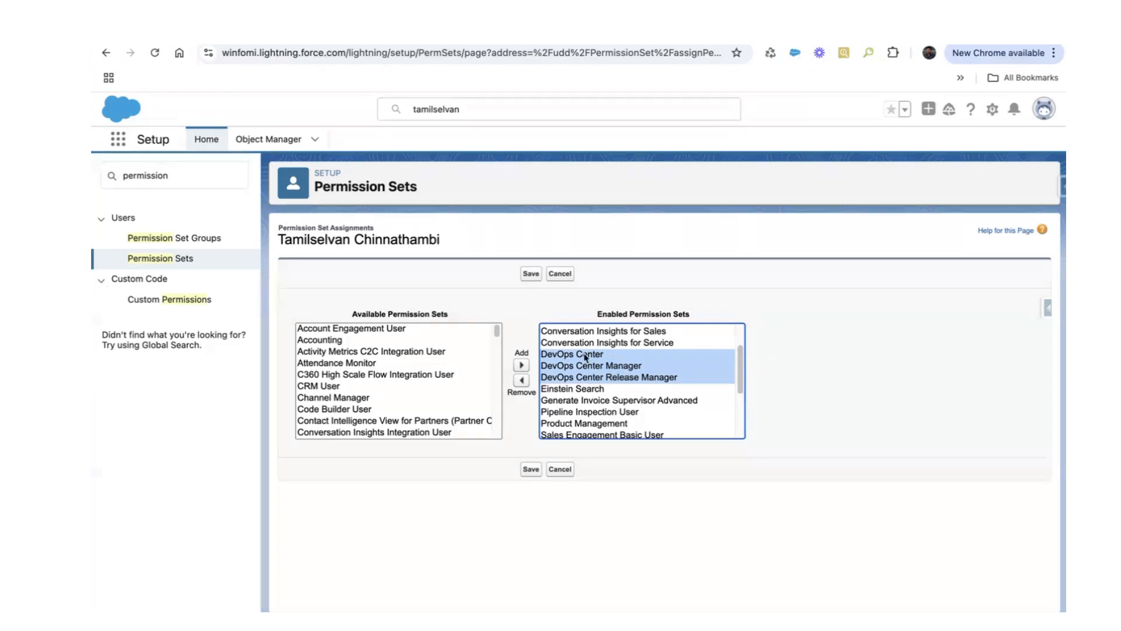
scroll(635, 395, "down", 5)
left_click_drag(618, 420, 613, 433)
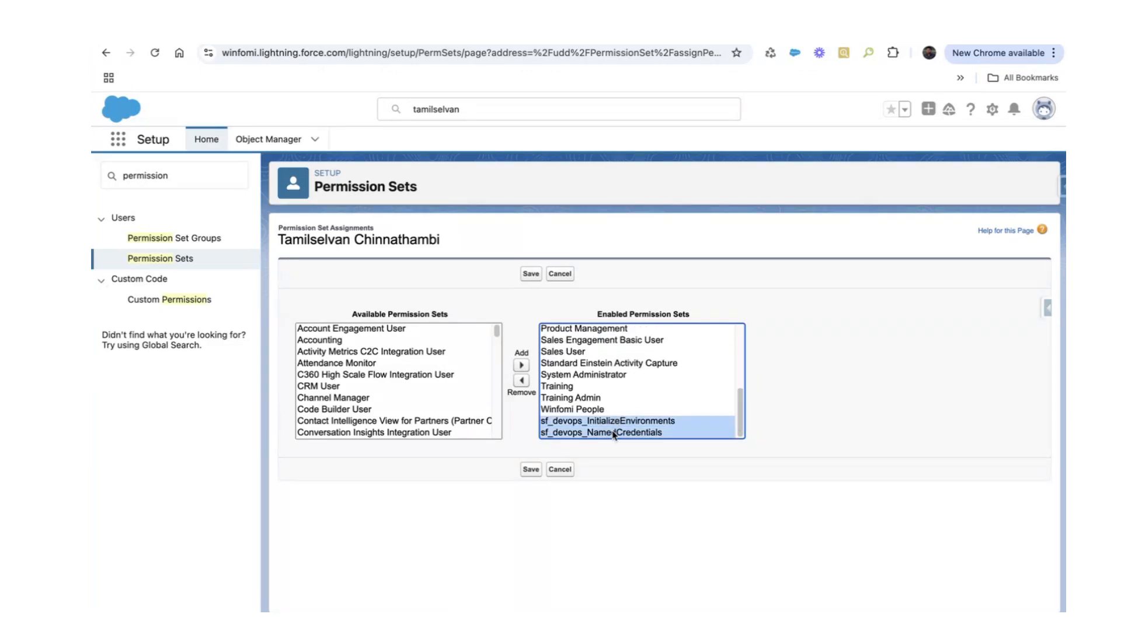
scroll(648, 397, "up", 5)
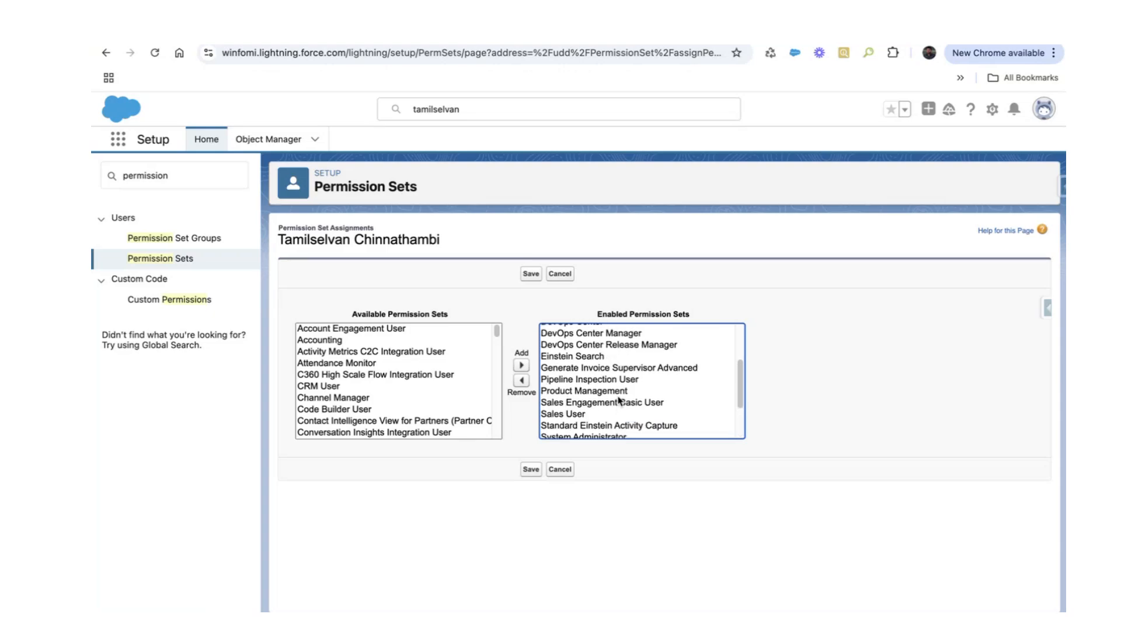
left_click_drag(627, 356, 628, 373)
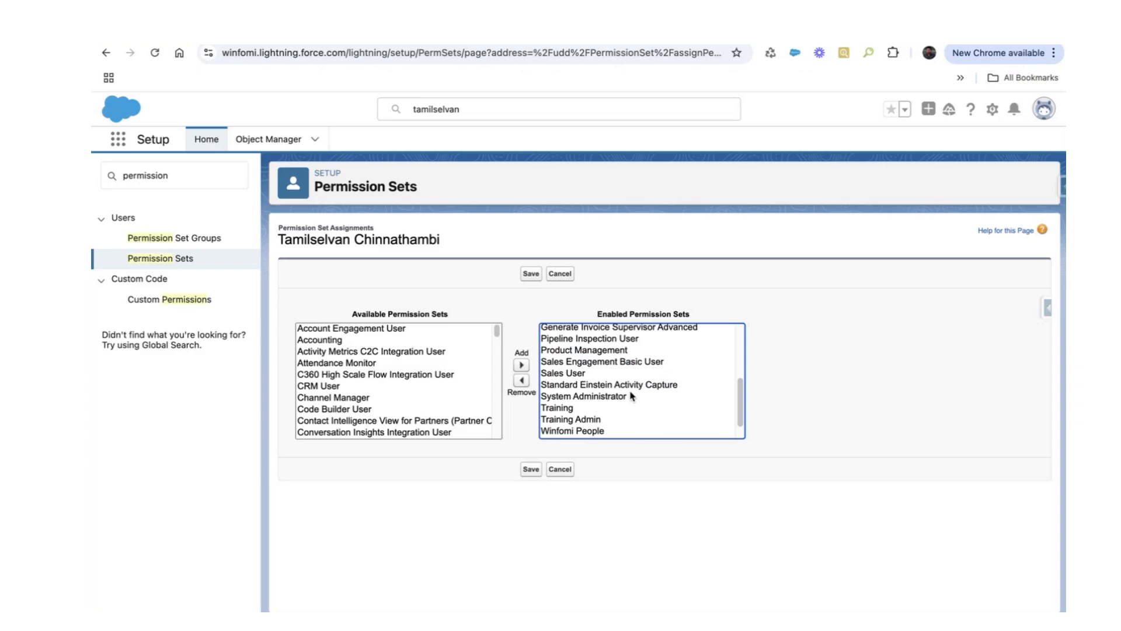
scroll(637, 397, "down", 4)
left_click(622, 422, "super")
left_click(623, 429, "super")
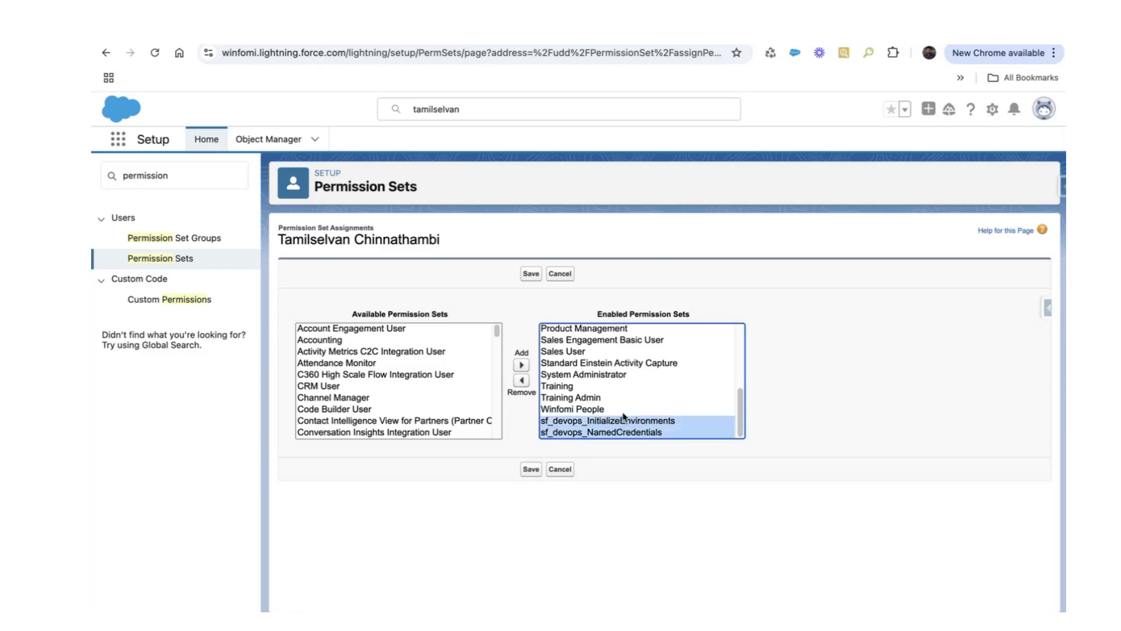
scroll(636, 403, "up", 5)
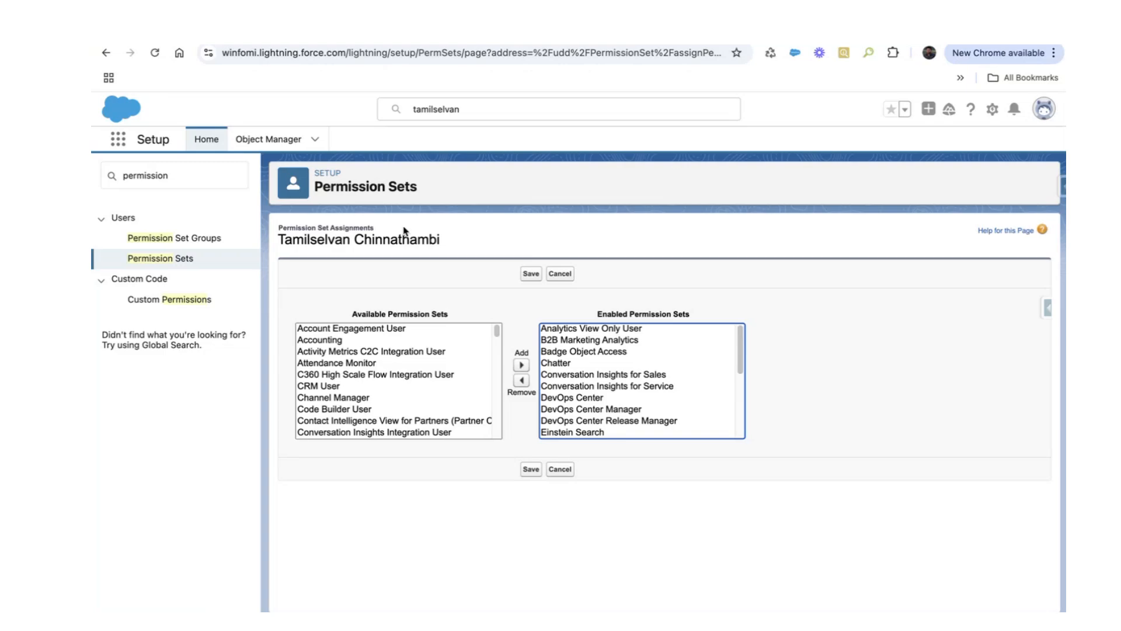
Step: Find "dev" among the available apps and open DevOps Center
left_click(119, 141)
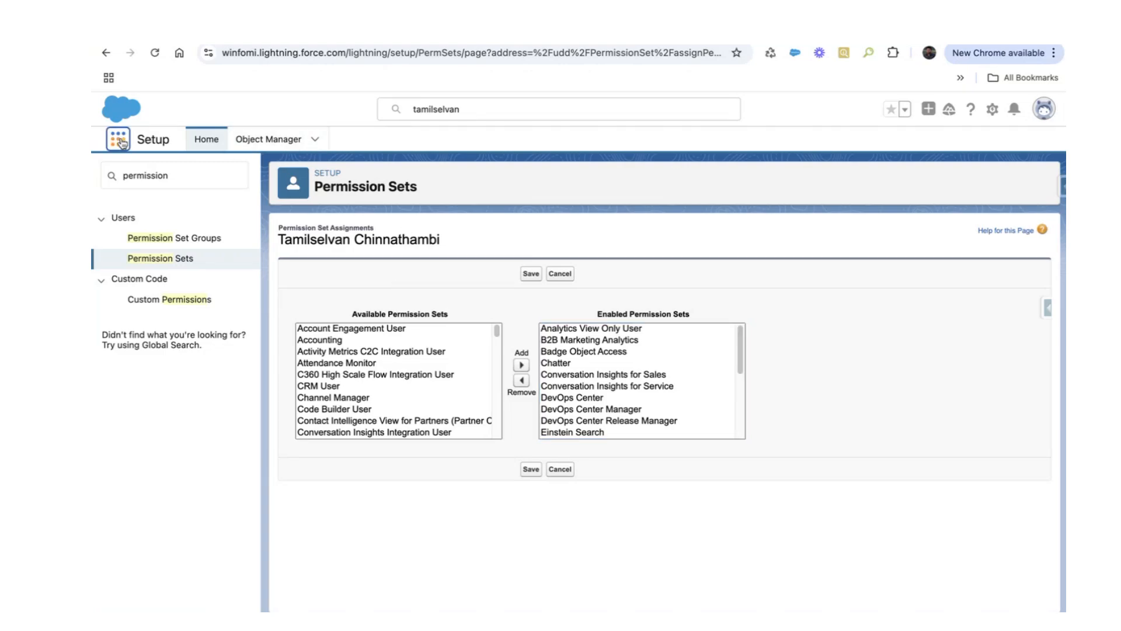
type("dev")
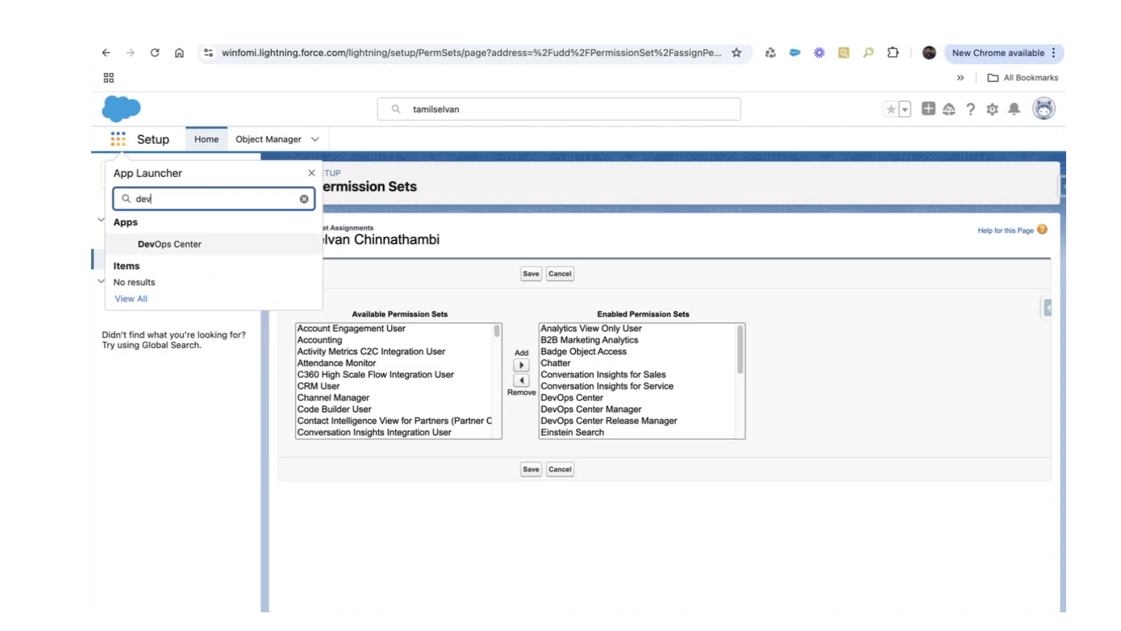
left_click(149, 247)
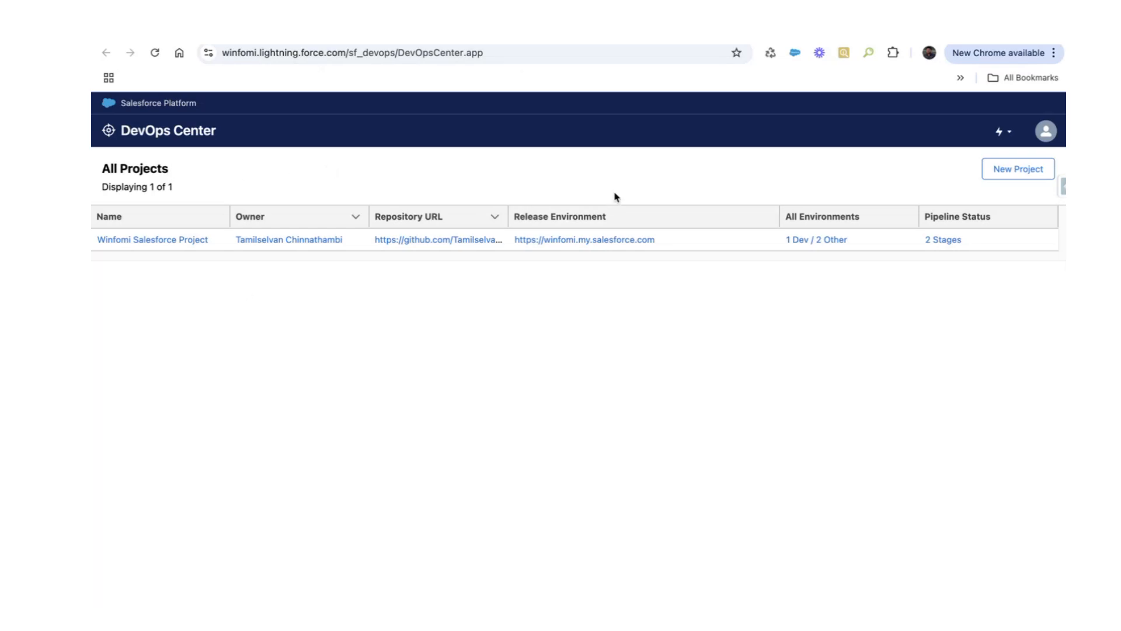
Step: Open a new project form and examine its project name field and Salesforce DX repository creation option
left_click(1011, 170)
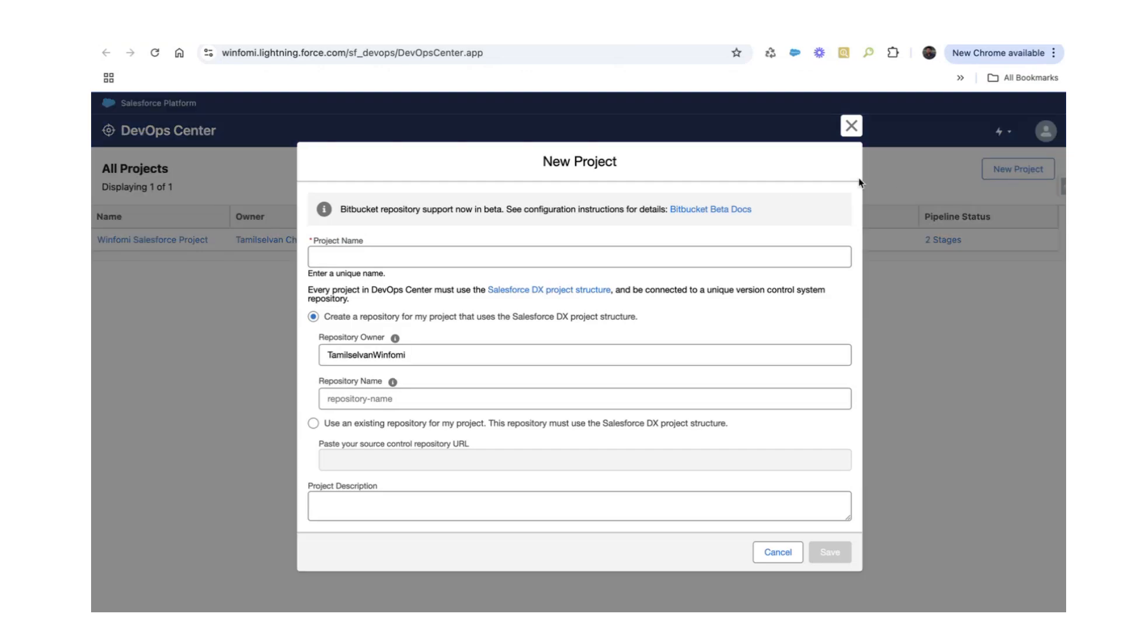
left_click(320, 246)
left_click(419, 241)
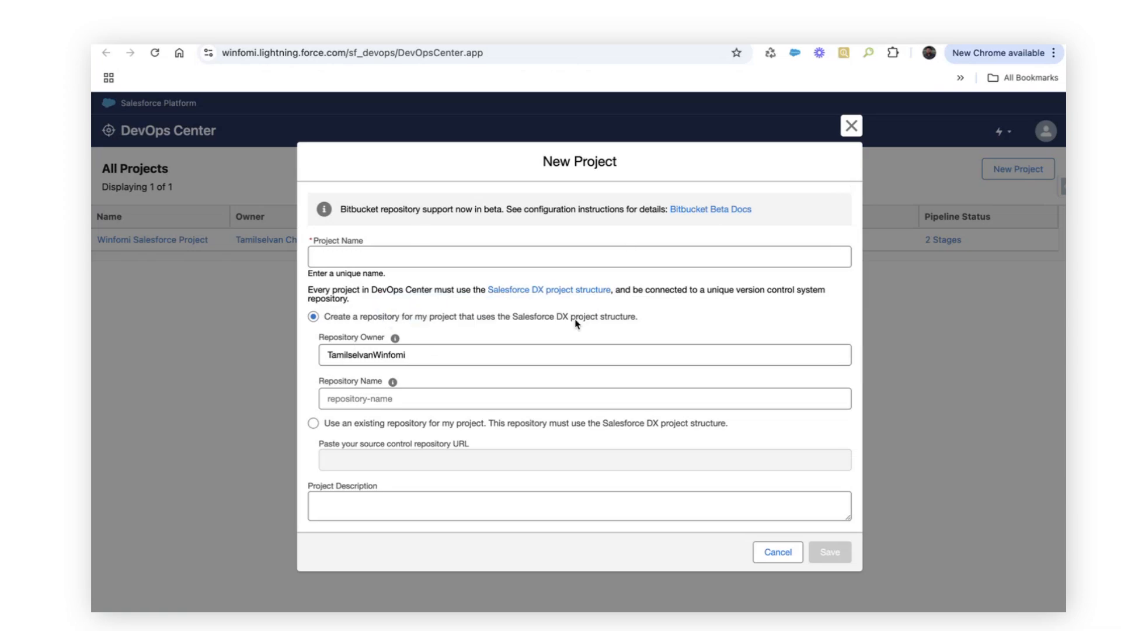
left_click_drag(322, 318, 664, 324)
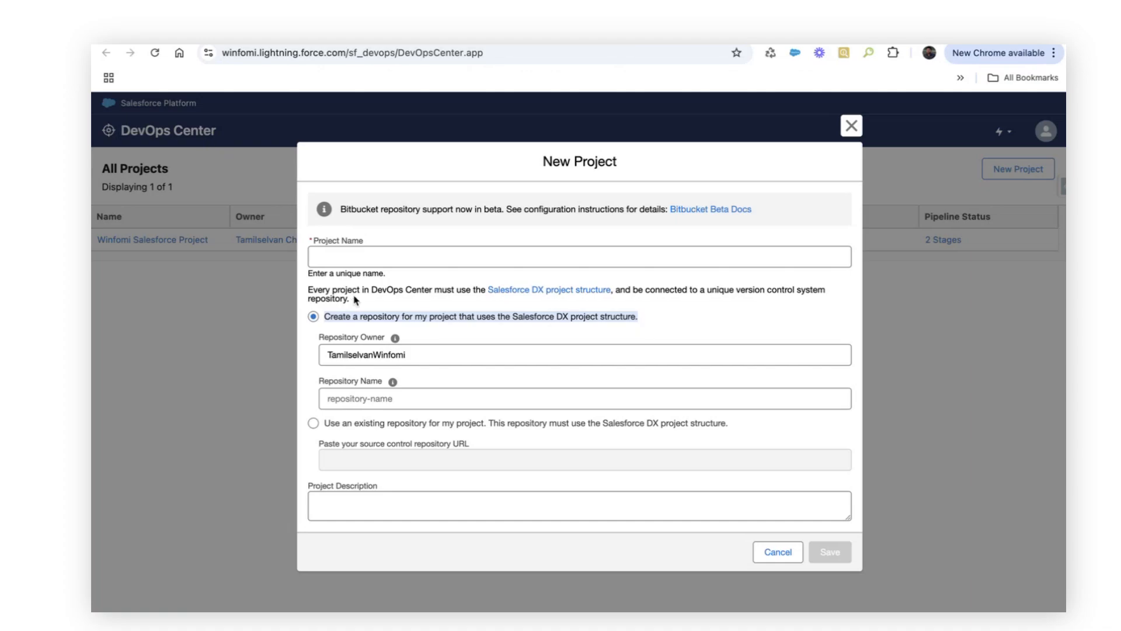
double_click(577, 161)
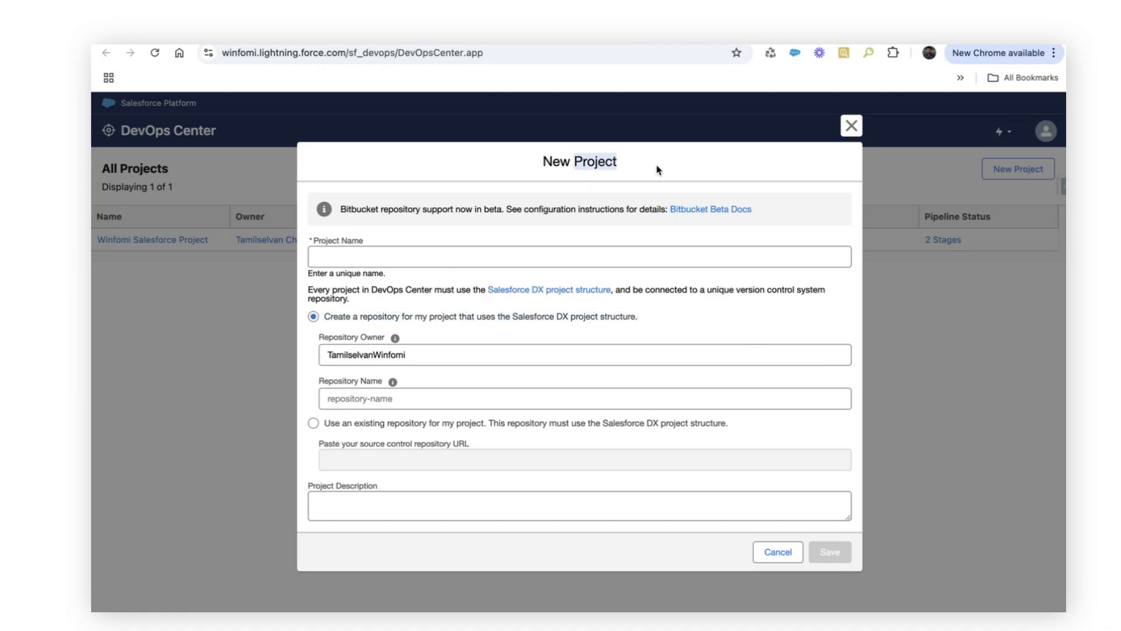
left_click_drag(325, 317, 636, 322)
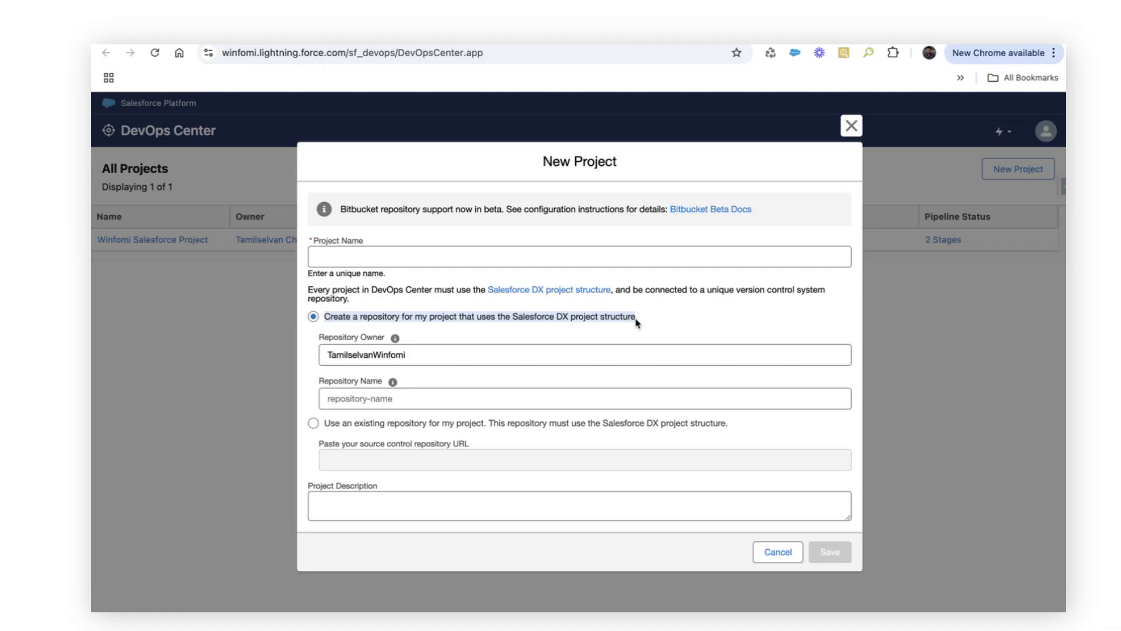
left_click(514, 320)
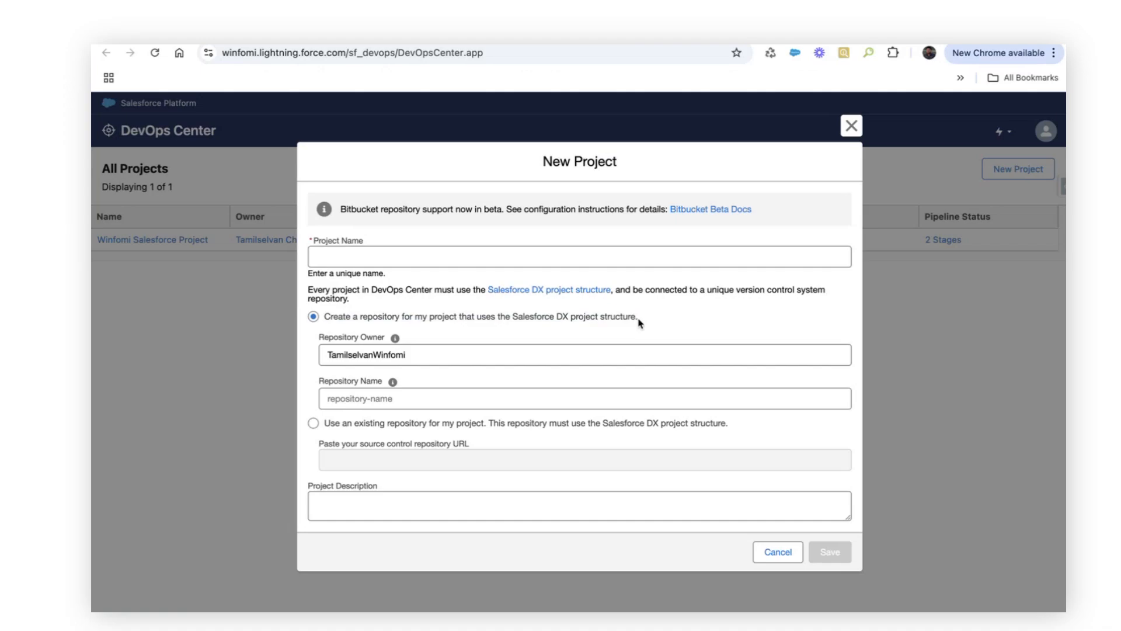
left_click_drag(633, 320, 513, 322)
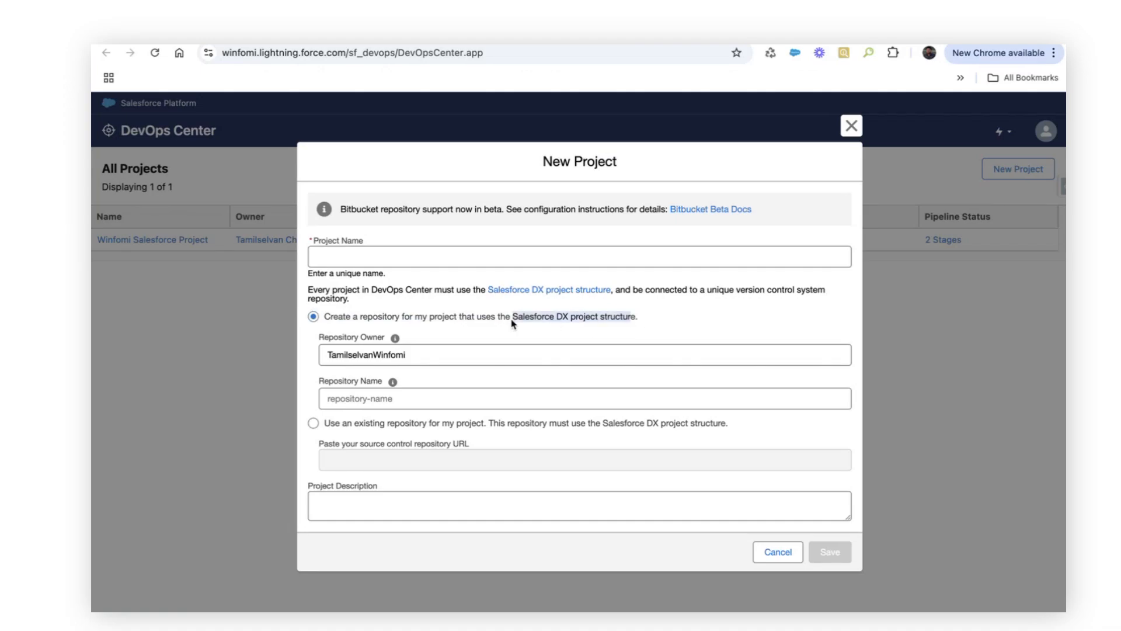
Step: Try the existing-repository option, switch back to creating a repository, and cancel the new project form
left_click(314, 423)
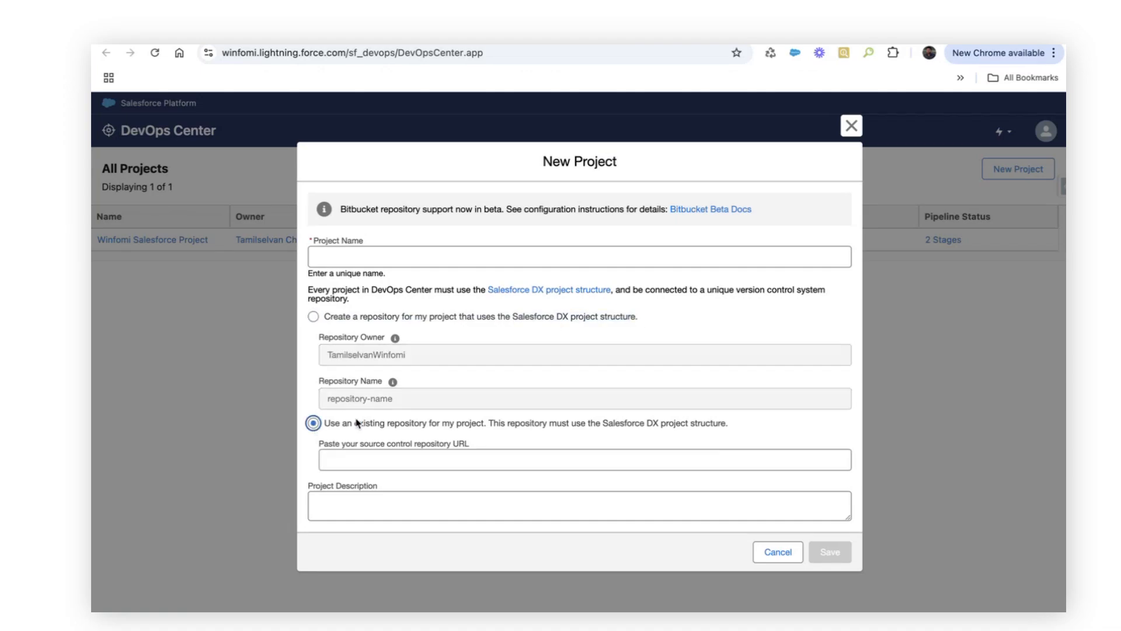
left_click_drag(346, 426, 521, 432)
left_click(313, 316)
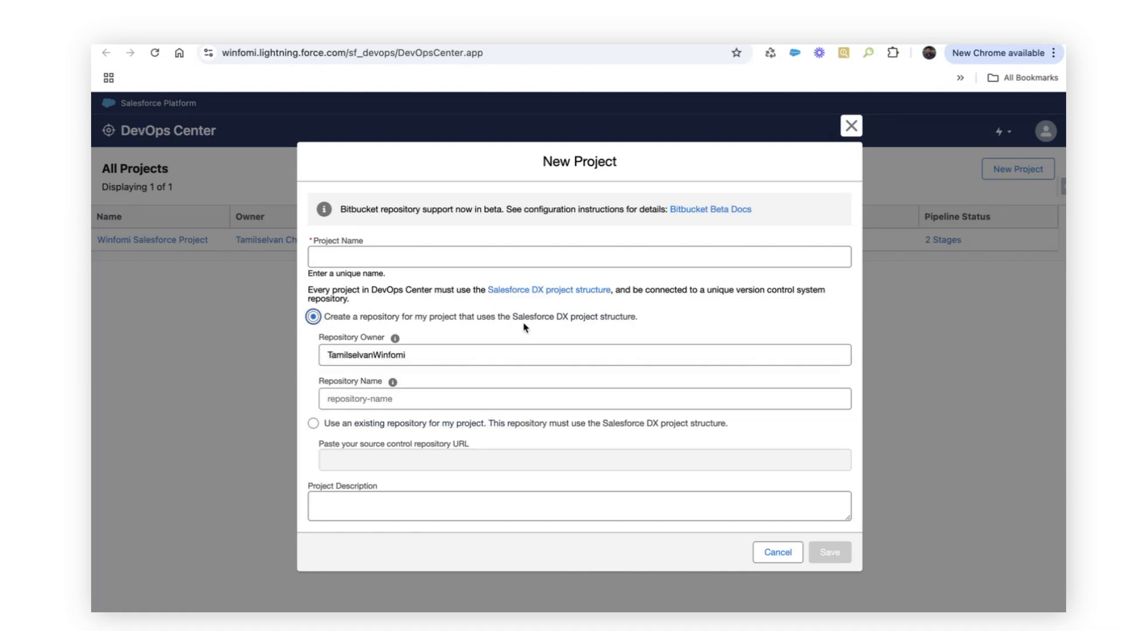
left_click(417, 506)
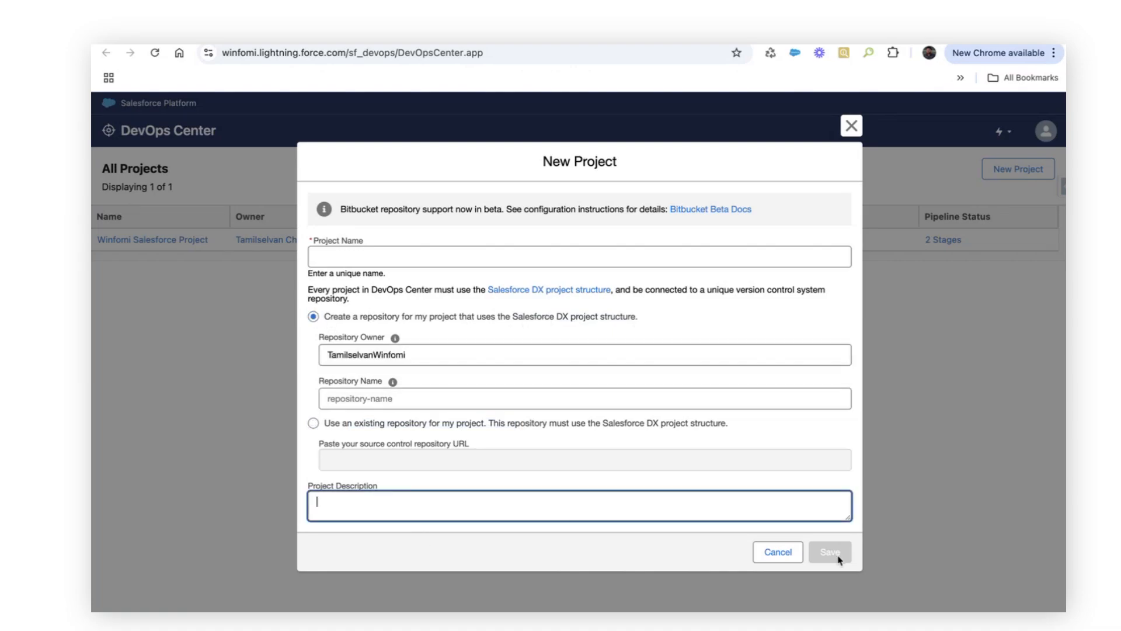
left_click(767, 559)
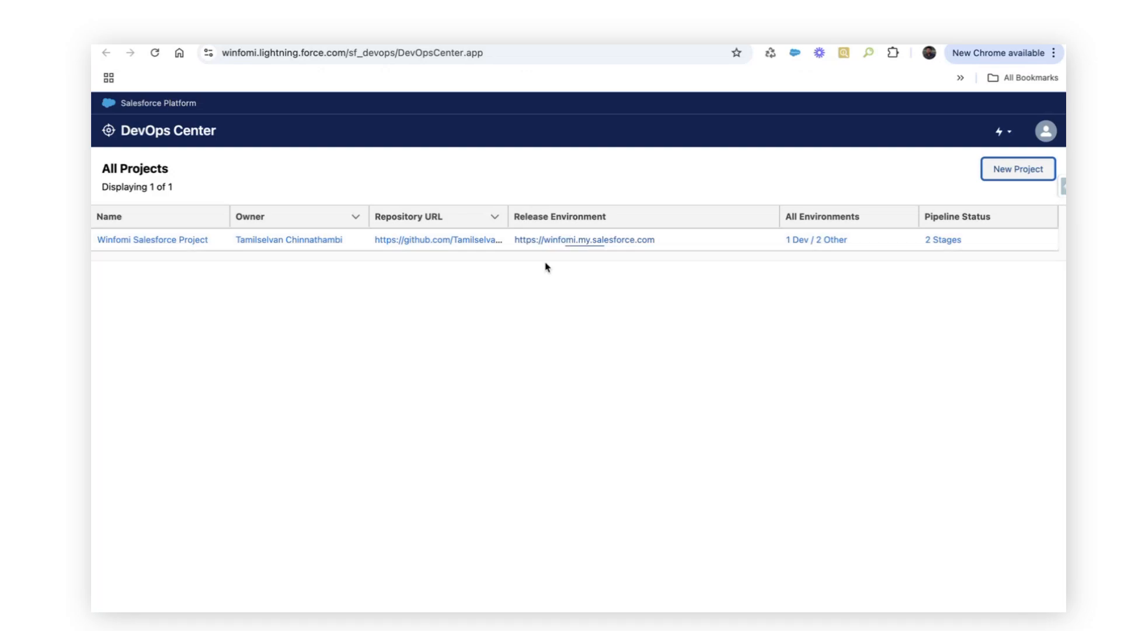
Step: Open Winfomi Salesforce Project and examine its work items, pipeline stages and pipeline environments
left_click(245, 241)
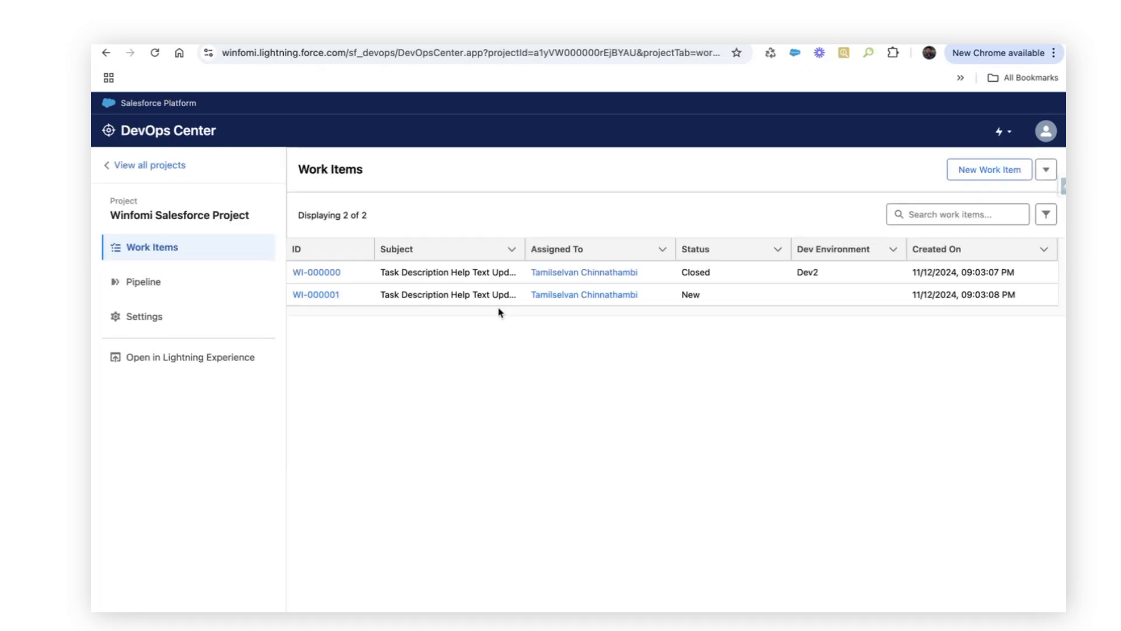
left_click(181, 295)
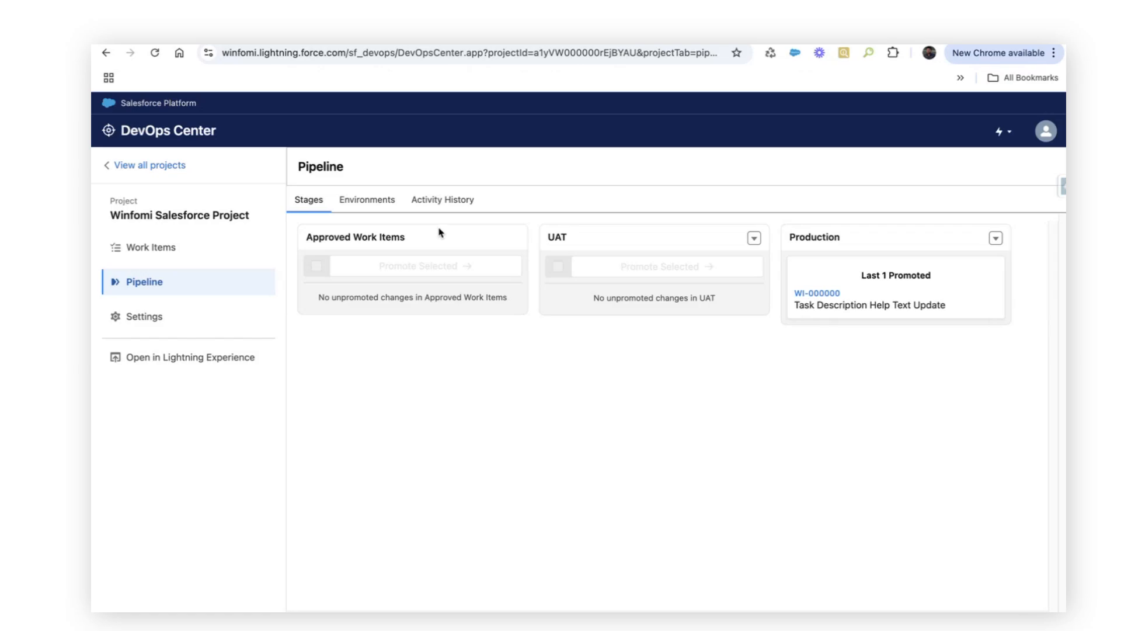
left_click(368, 204)
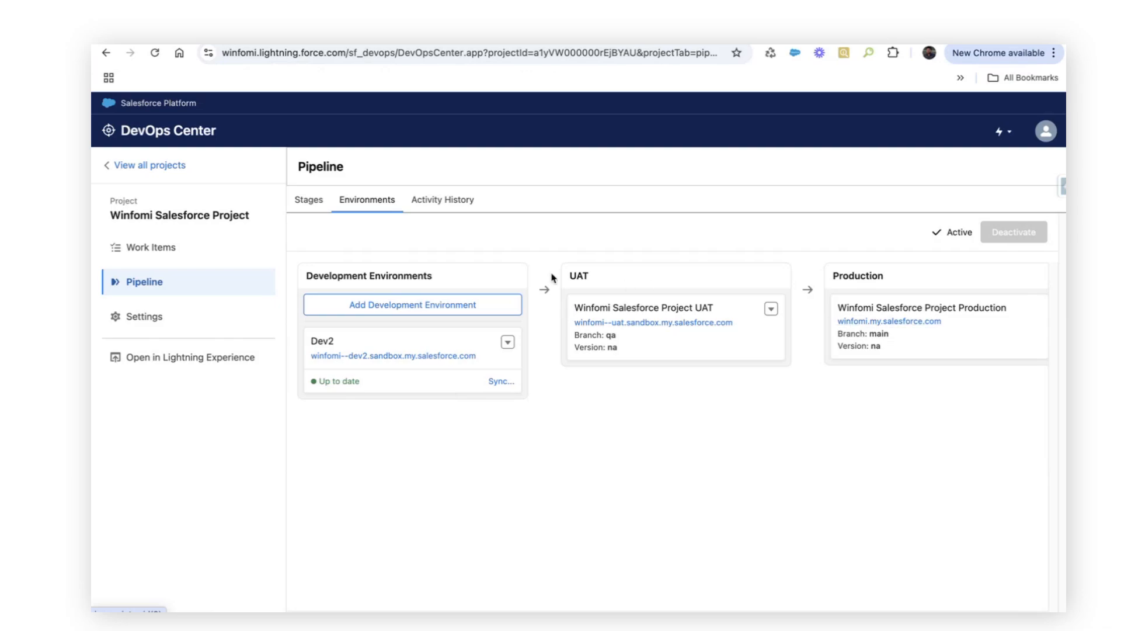
left_click_drag(446, 279, 336, 274)
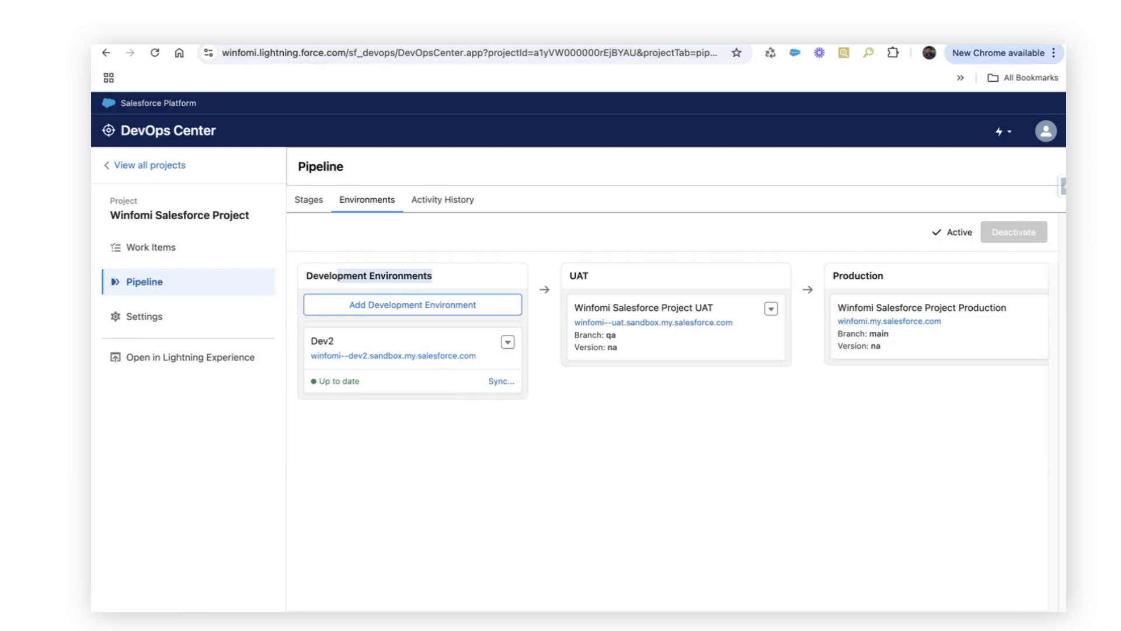
left_click(542, 279)
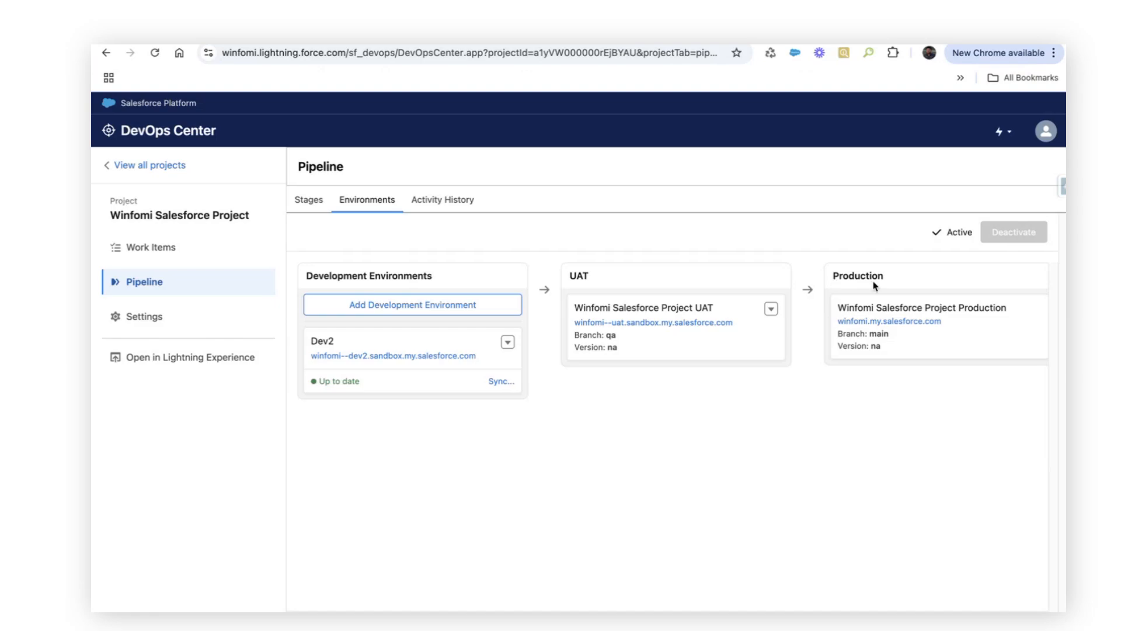
Step: Return to the list of all projects and start a new project named "Winfomi Demo Project"
left_click(117, 165)
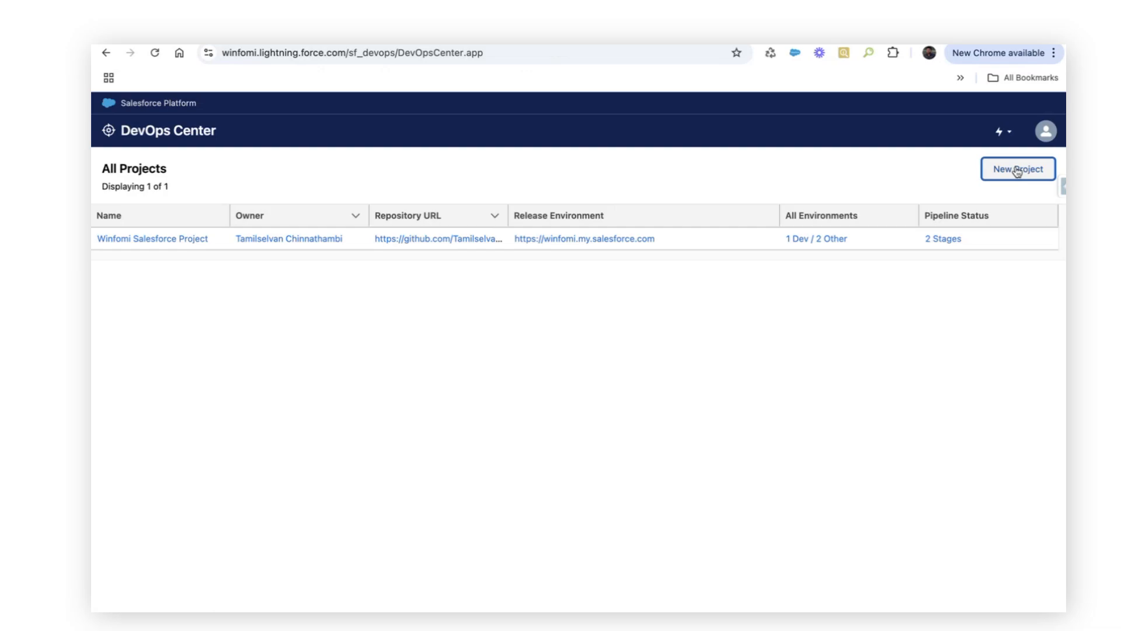
left_click(1017, 169)
left_click(536, 257)
type("Winfomi Demo Project")
left_click_drag(428, 256, 292, 252)
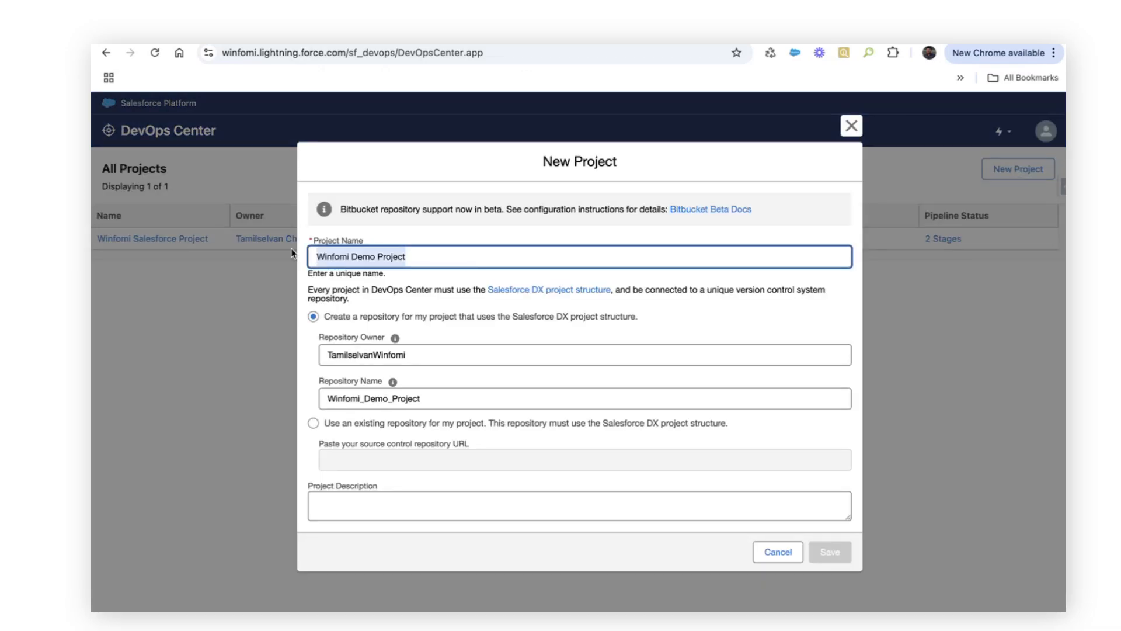
Step: Save Winfomi Demo Project with a newly created Salesforce DX repository named Winfomi_Demo_Project
left_click(375, 285)
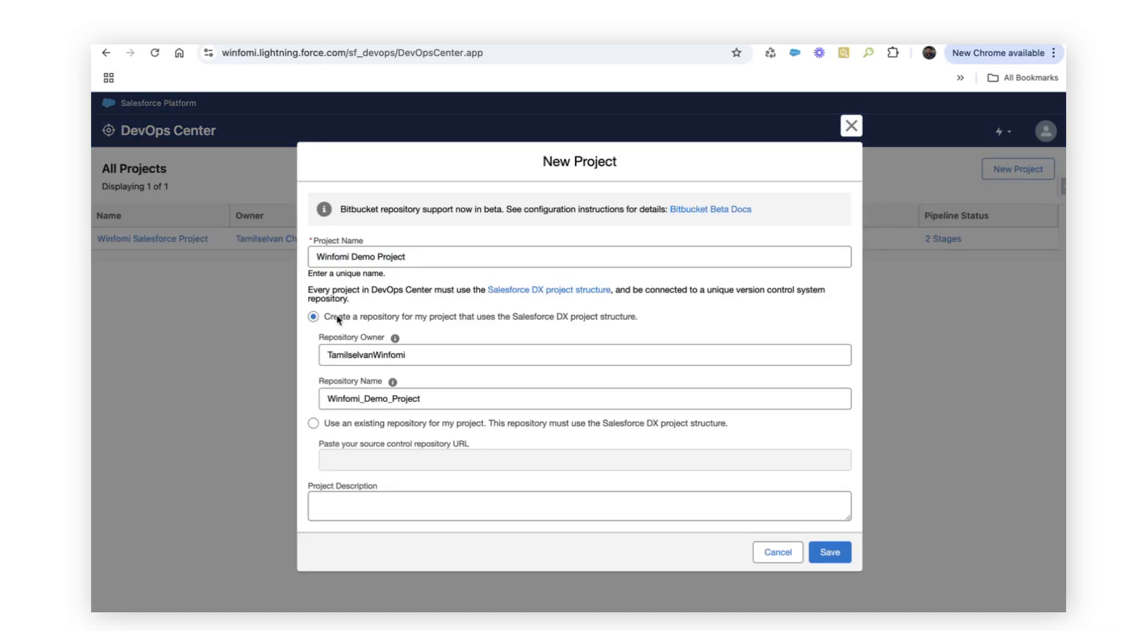
left_click_drag(326, 317, 608, 326)
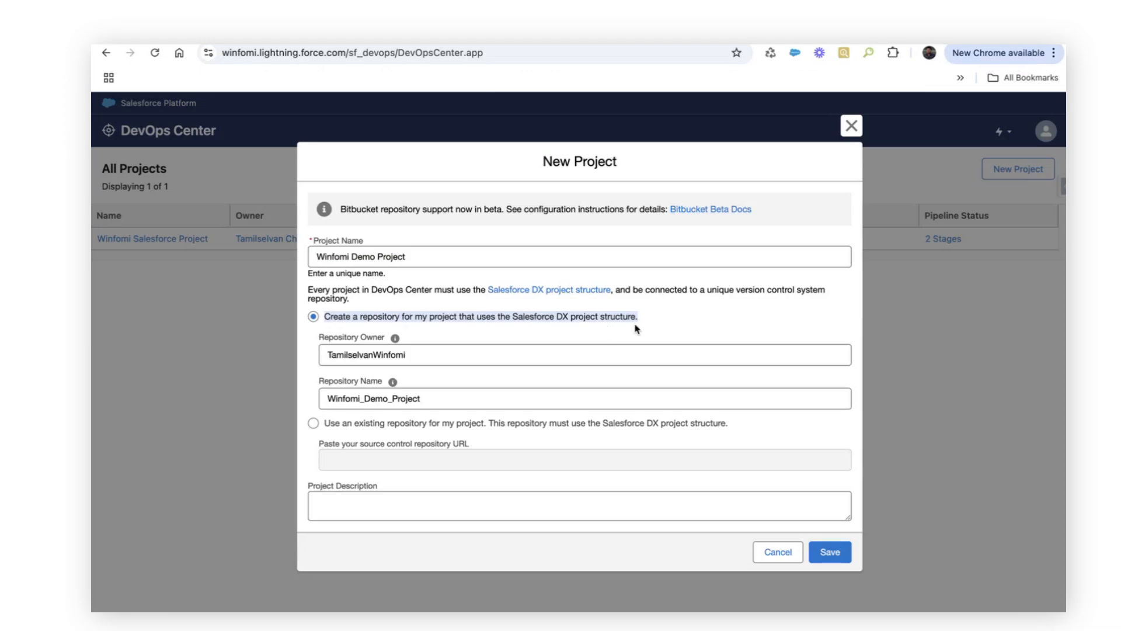
left_click_drag(428, 399, 253, 409)
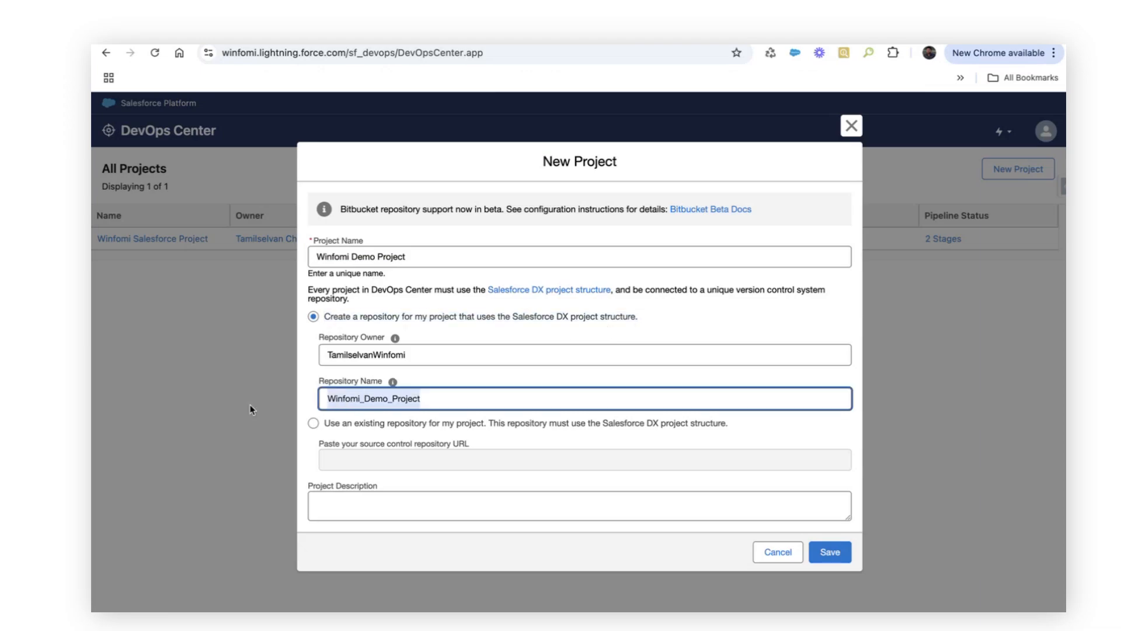
left_click(830, 552)
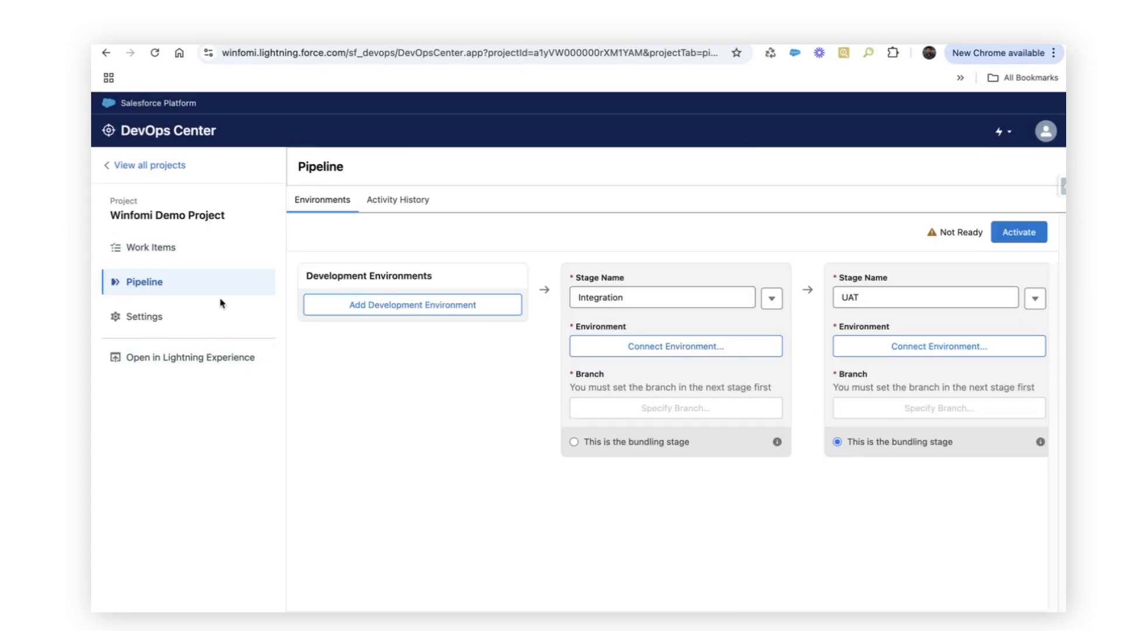
Step: Examine the new project's pipeline from the development environments through the Integration, UAT, Staging and Production stages
scroll(455, 412, "right", 1)
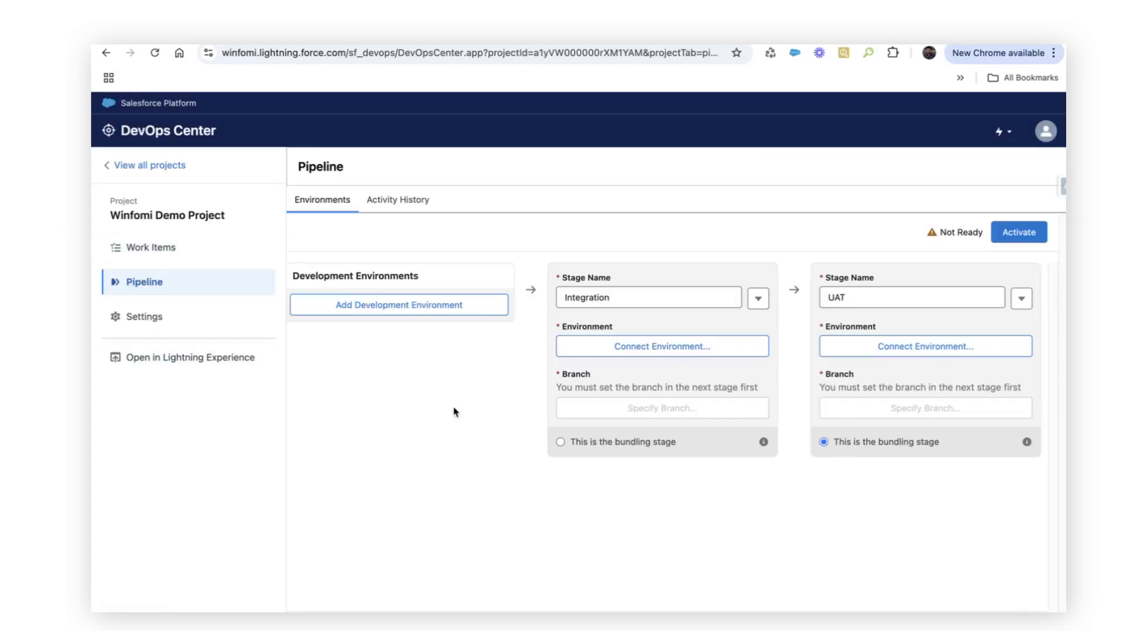
scroll(454, 410, "right", 5)
scroll(454, 409, "left", 6)
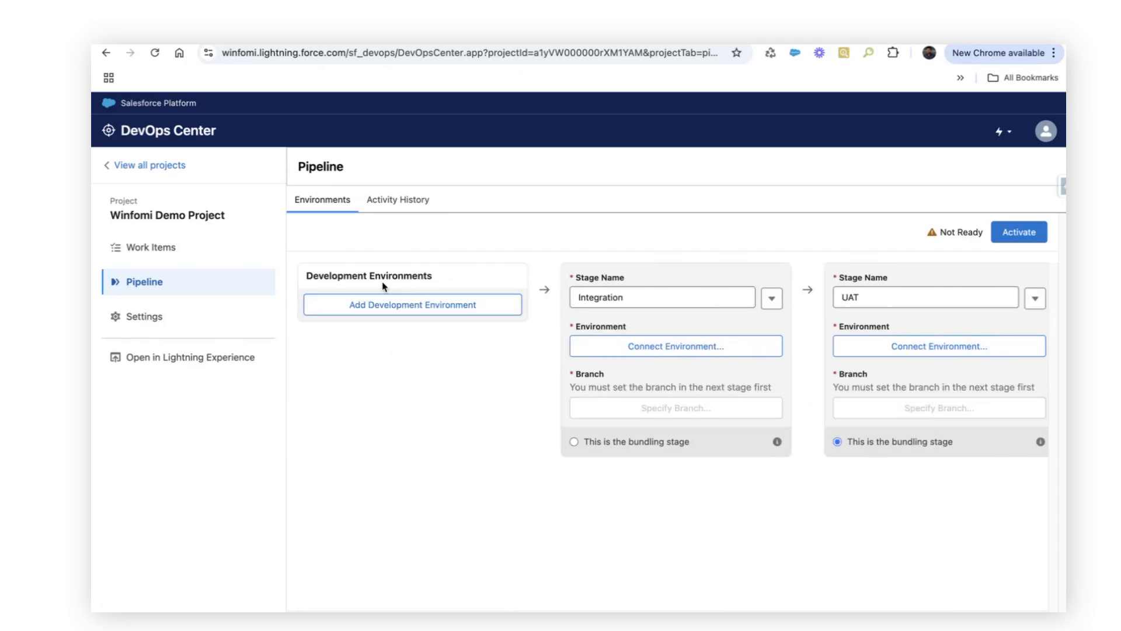
scroll(534, 318, "right", 3)
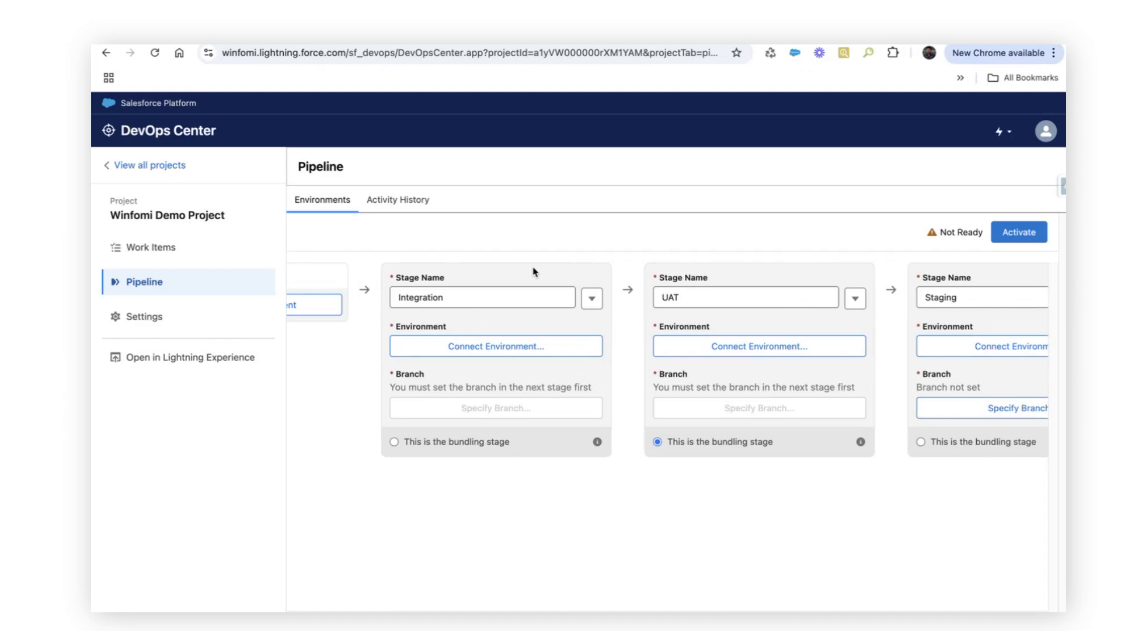
scroll(502, 315, "left", 3)
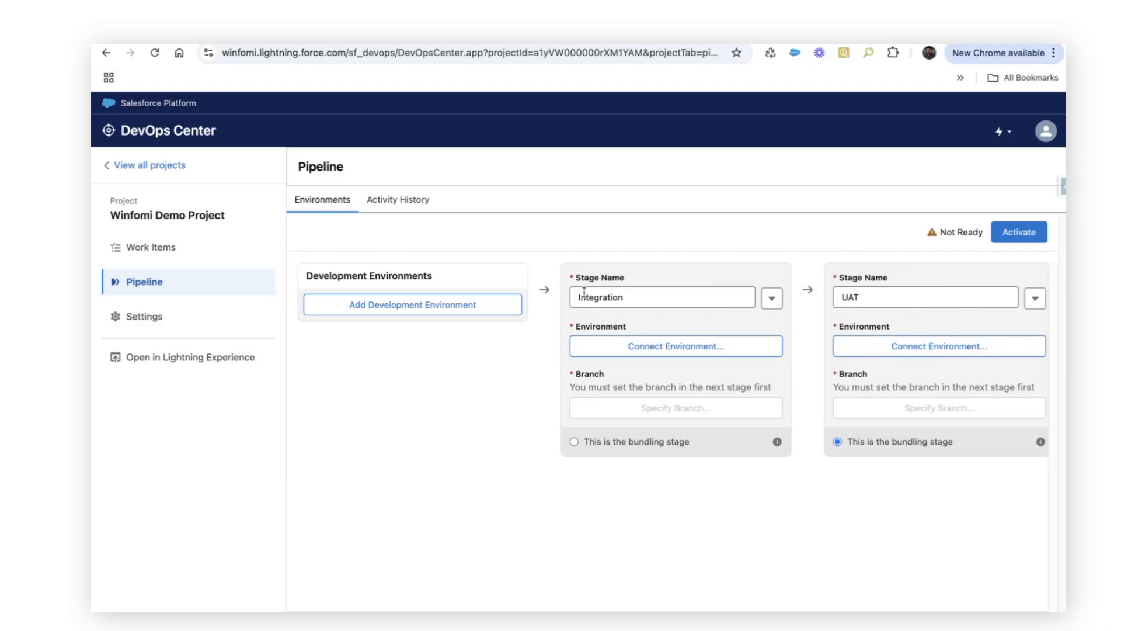
left_click_drag(639, 297, 559, 298)
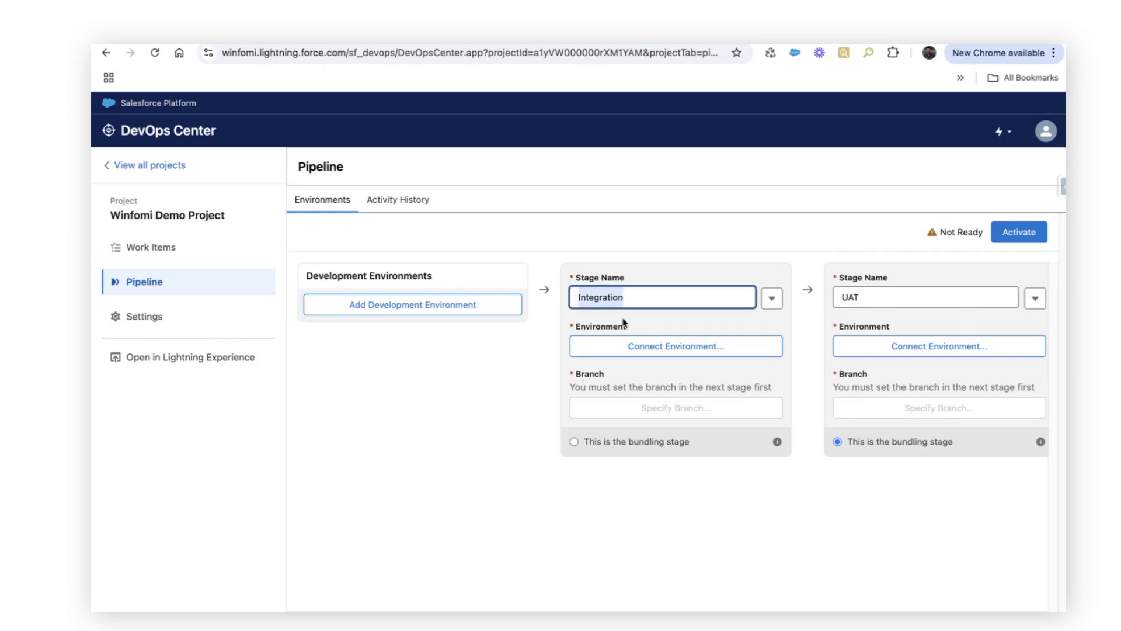
left_click(624, 320)
scroll(651, 325, "right", 3)
scroll(701, 344, "right", 4)
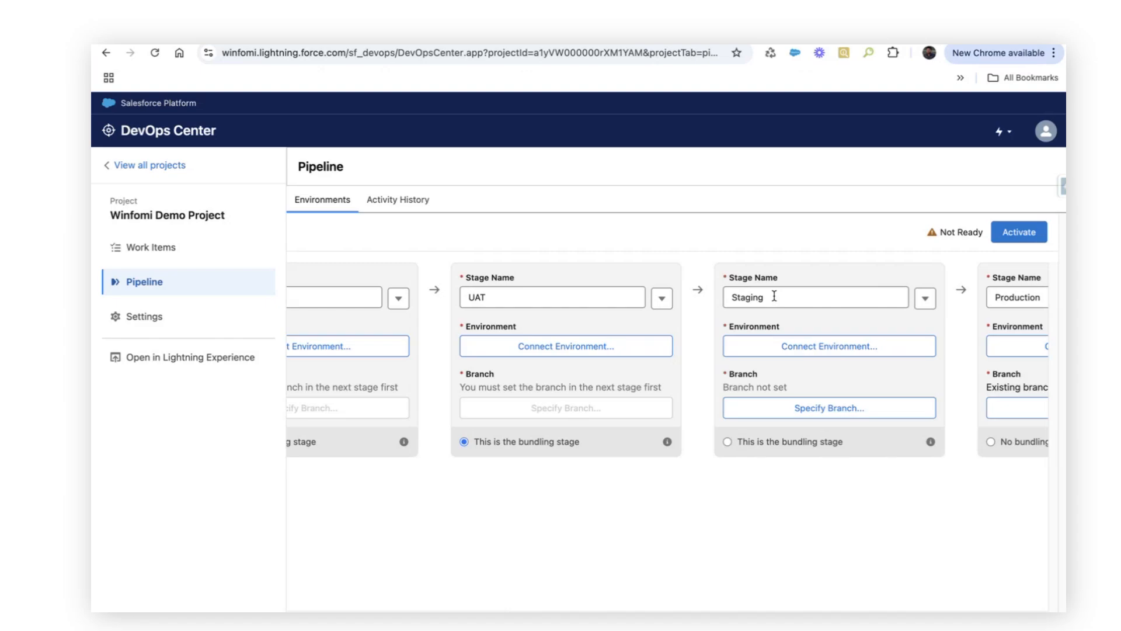
scroll(774, 296, "right", 3)
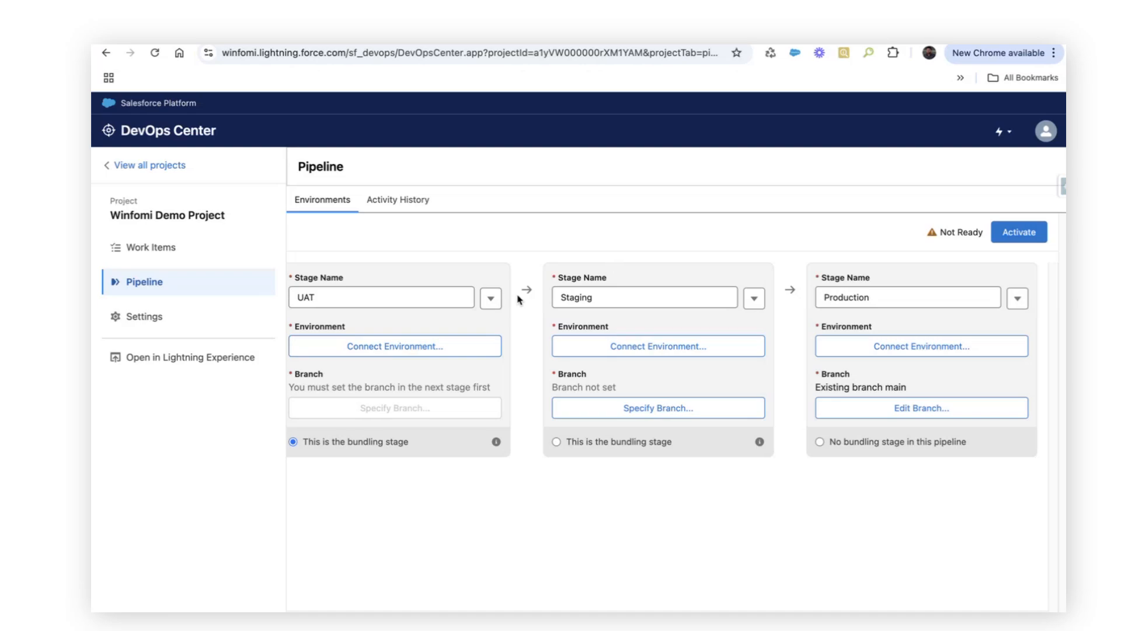
Step: Remove the Staging stage from the Winfomi Demo Project pipeline
left_click(750, 296)
left_click(701, 430)
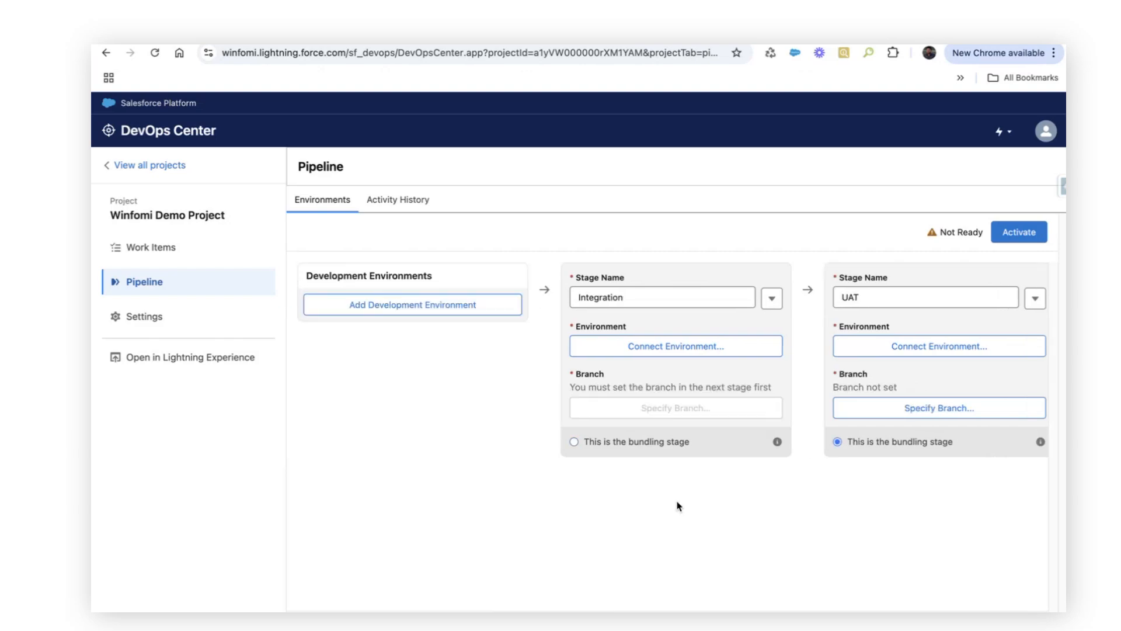
double_click(636, 292)
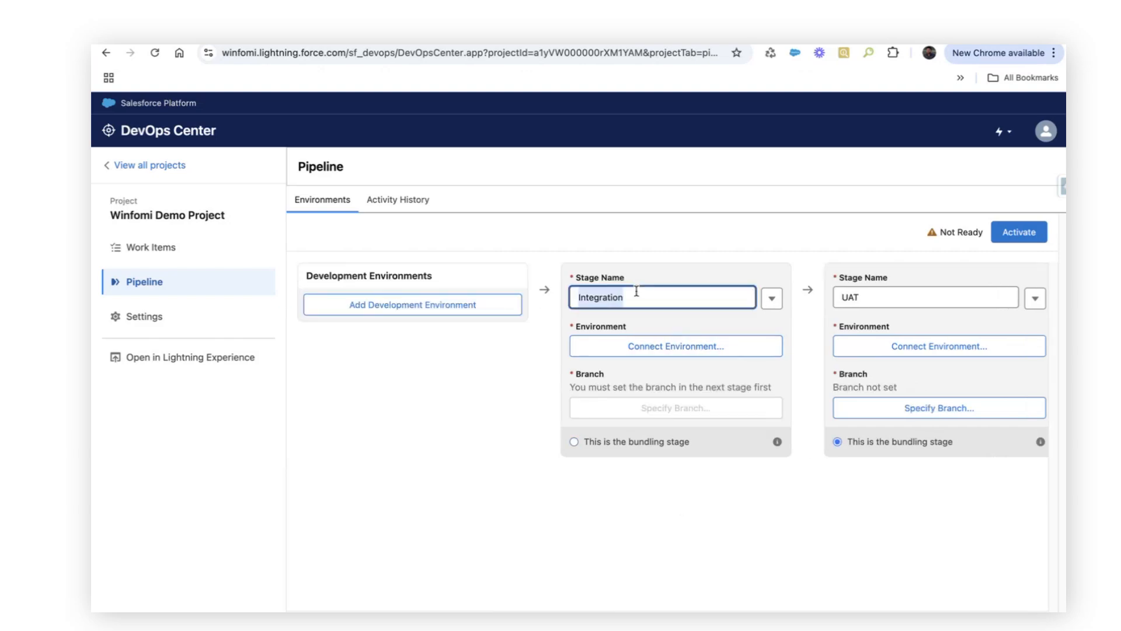
left_click(526, 345)
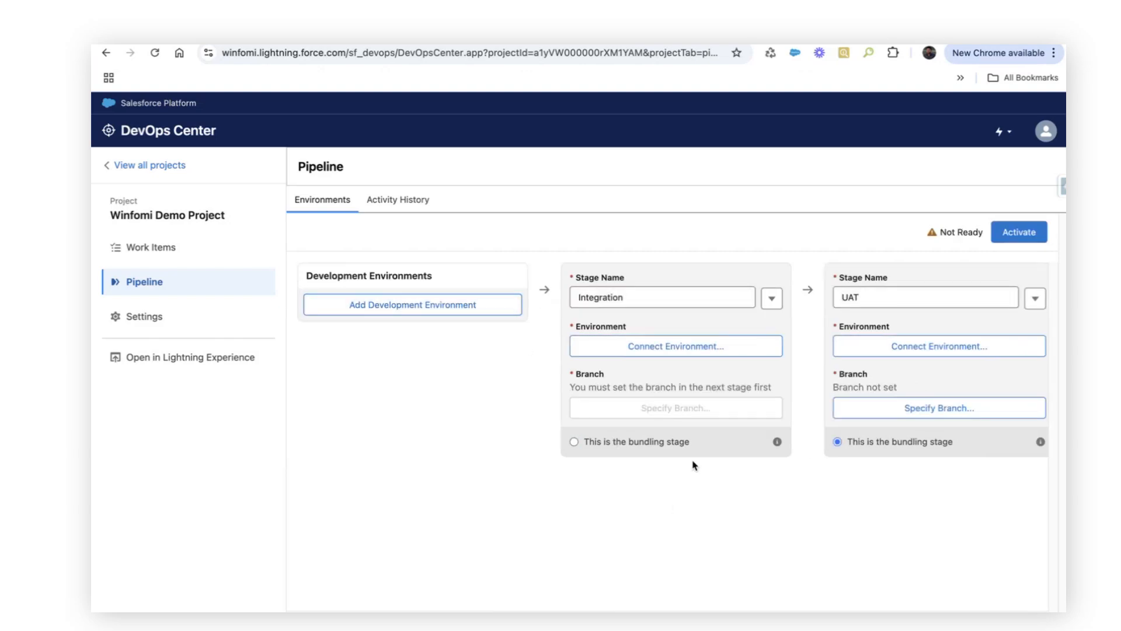
Step: Open the environment connection settings for the UAT stage, examine the Production and Sandbox/Scratch Org options, and cancel
scroll(694, 465, "right", 1)
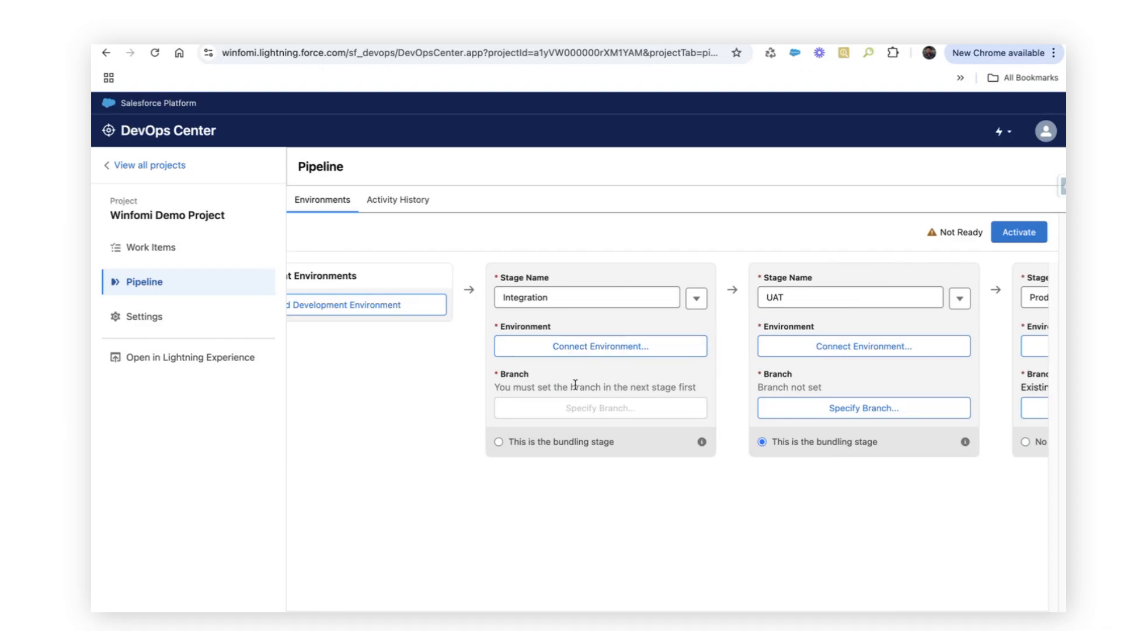
scroll(815, 408, "right", 2)
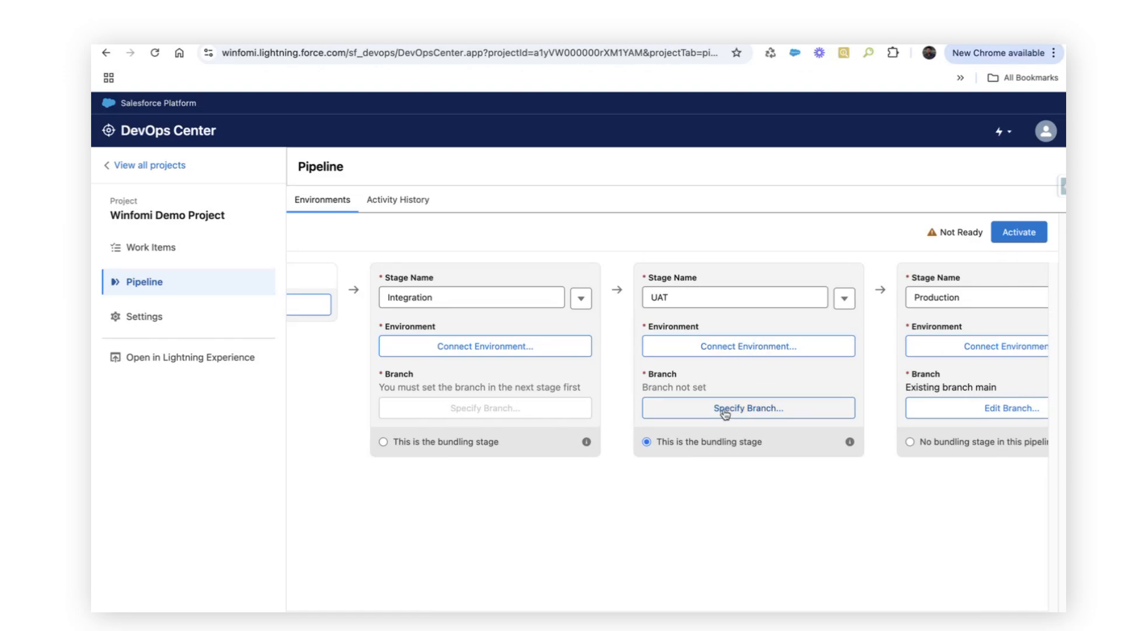
left_click(733, 349)
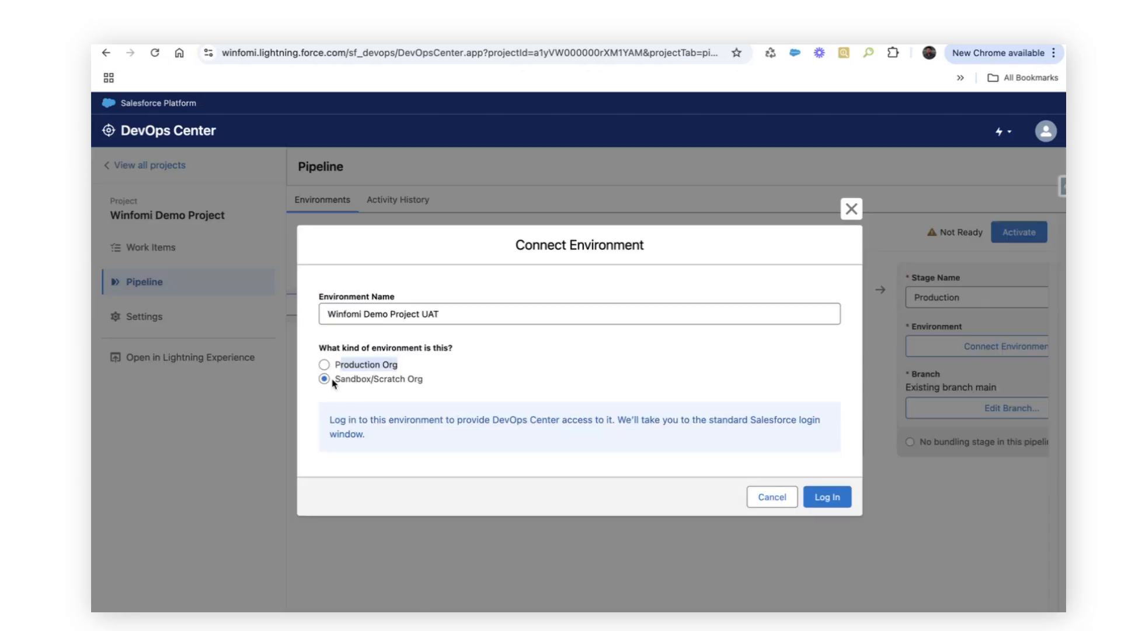
left_click_drag(334, 383, 478, 384)
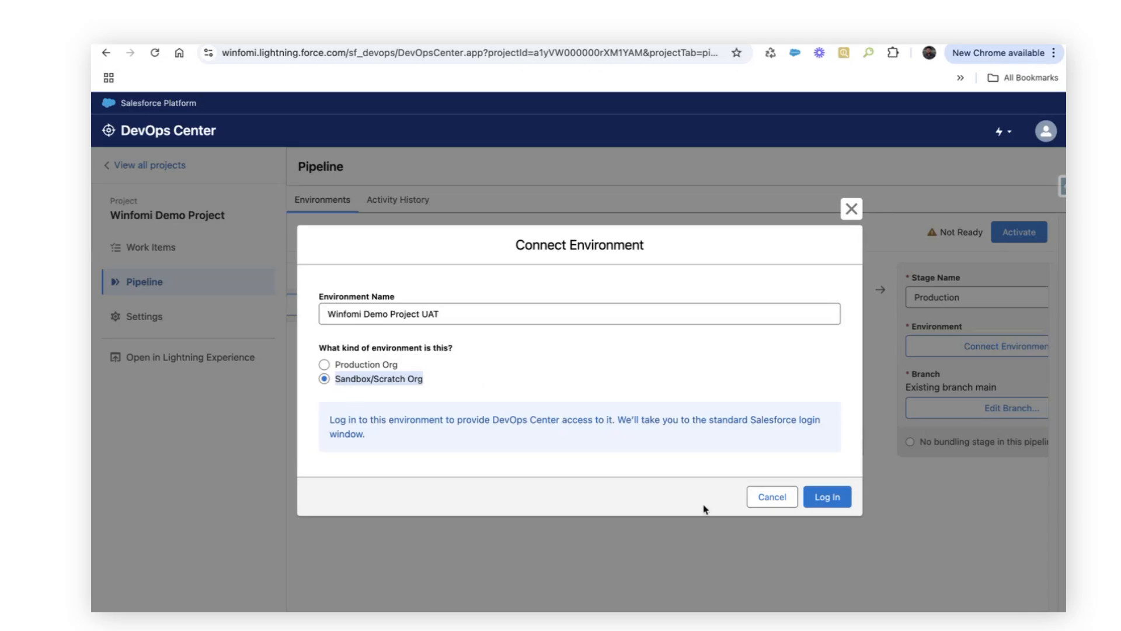
left_click(771, 497)
Step: Open the UAT stage's branch settings, examine the option to create a branch from main, and cancel
left_click_drag(651, 374, 720, 390)
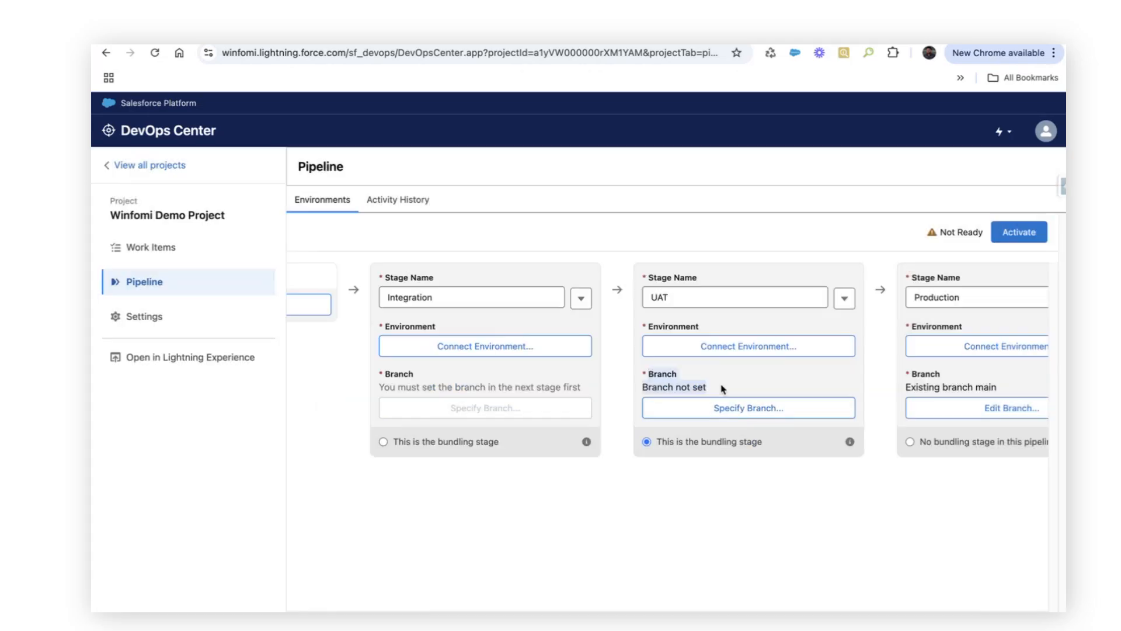
left_click(723, 412)
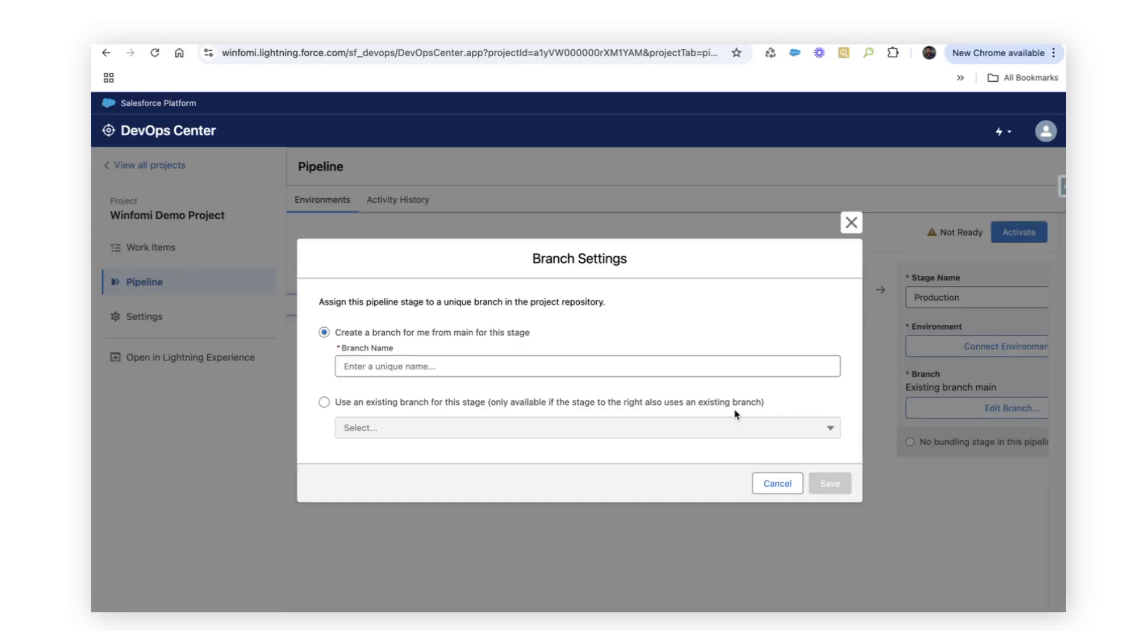
left_click(347, 365)
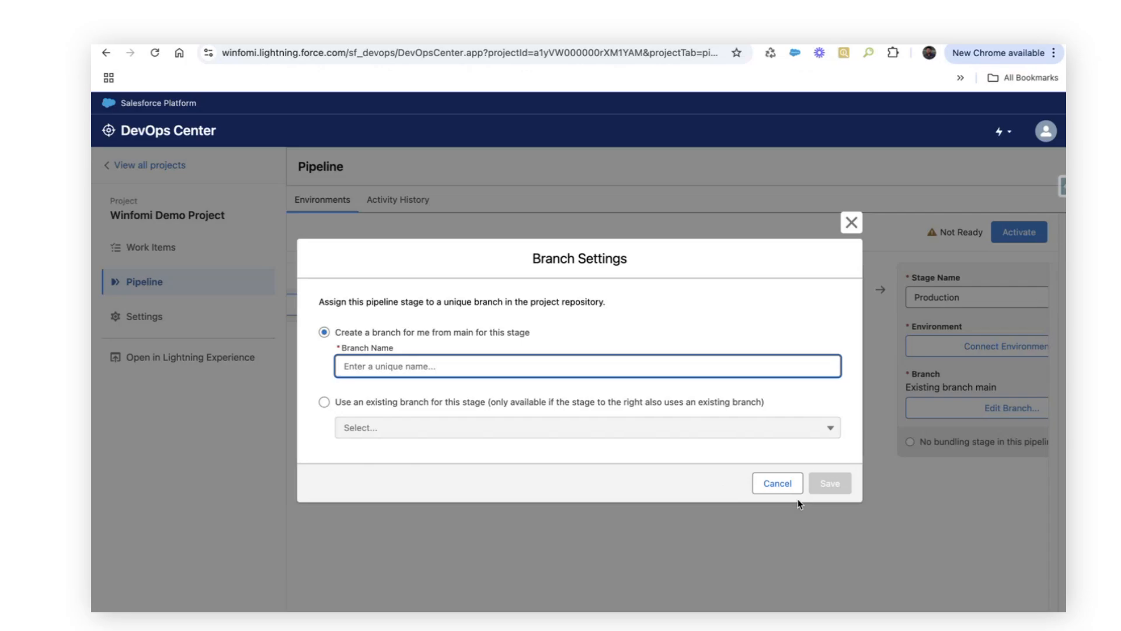
left_click(779, 483)
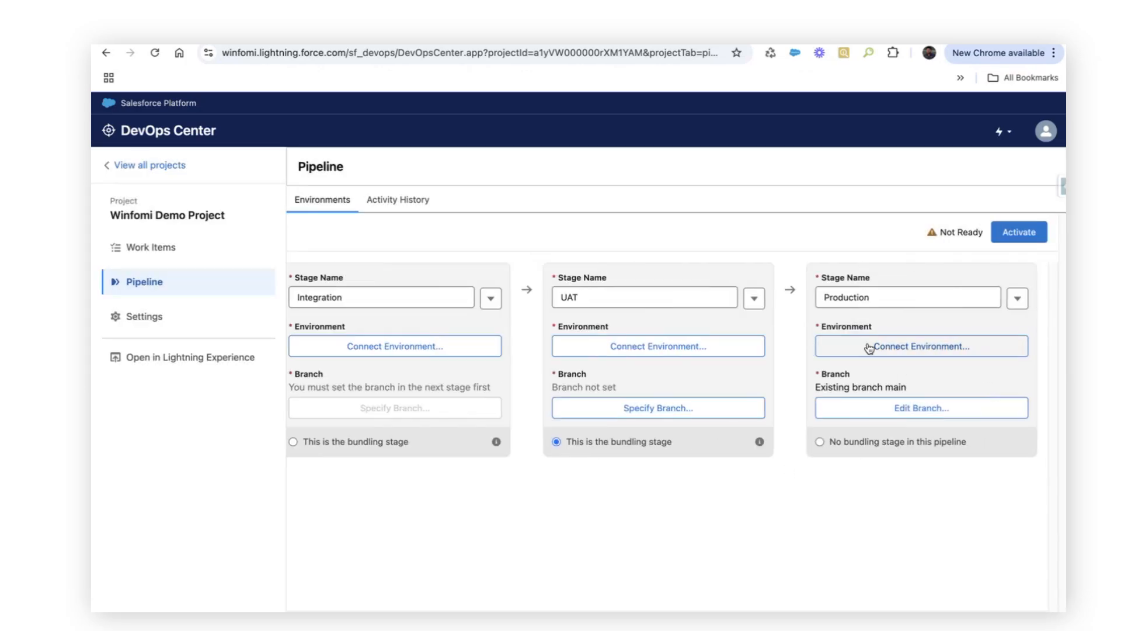
Step: Open the pipeline environments of Winfomi Salesforce Project and examine its Production, UAT and development orgs
scroll(841, 405, "left", 4)
scroll(837, 409, "left", 1)
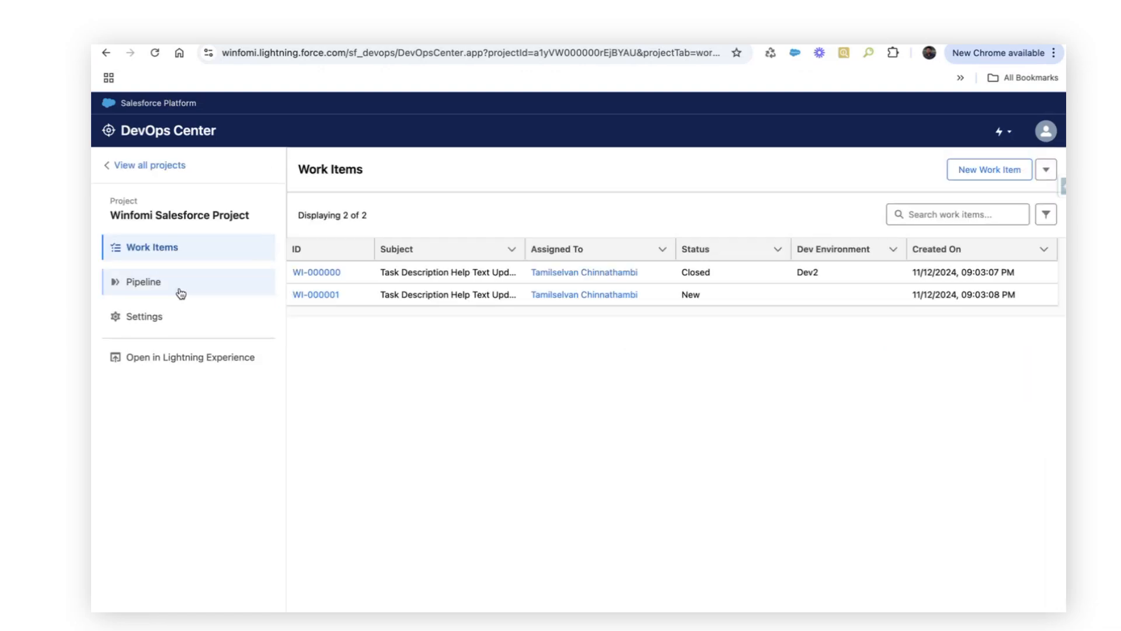
left_click(193, 288)
left_click(374, 206)
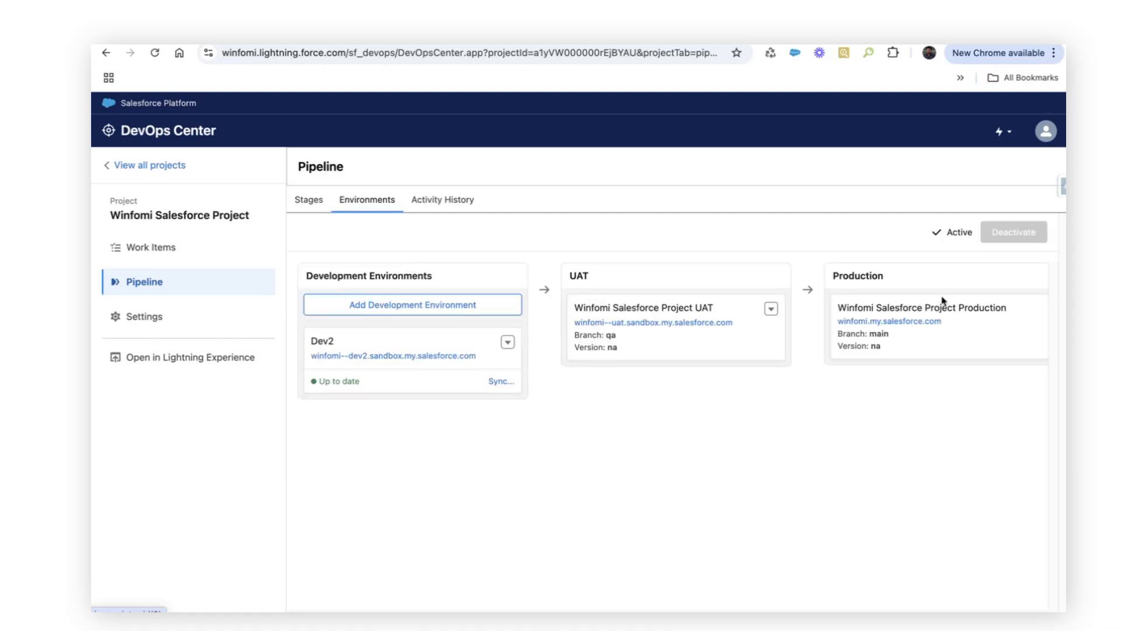
left_click_drag(948, 324, 829, 322)
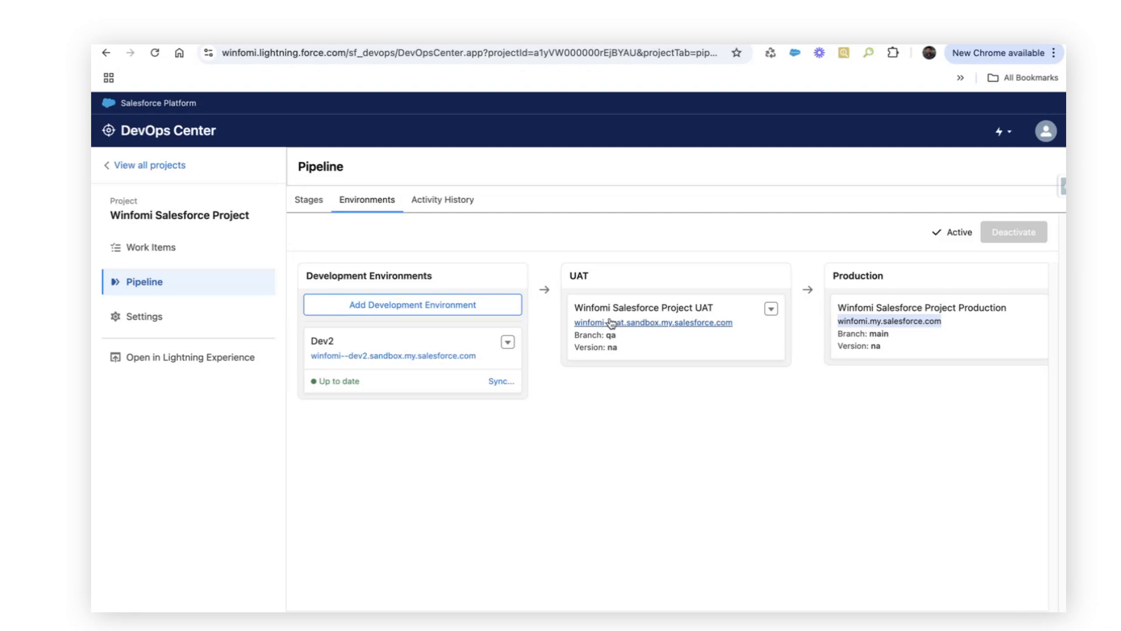
double_click(634, 308)
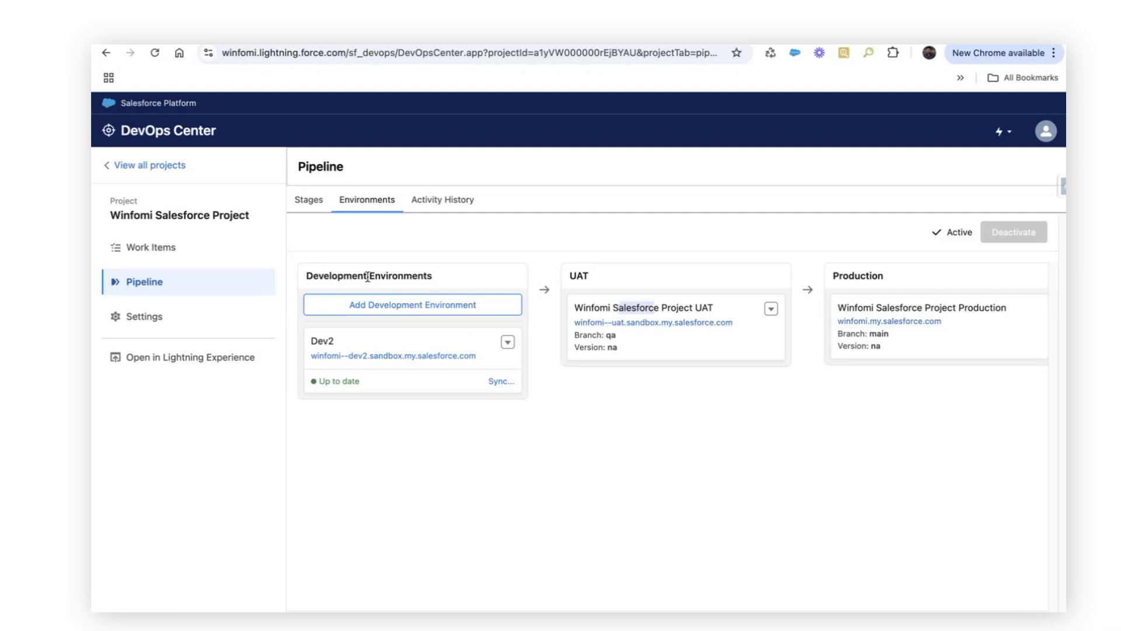
left_click_drag(345, 276, 306, 276)
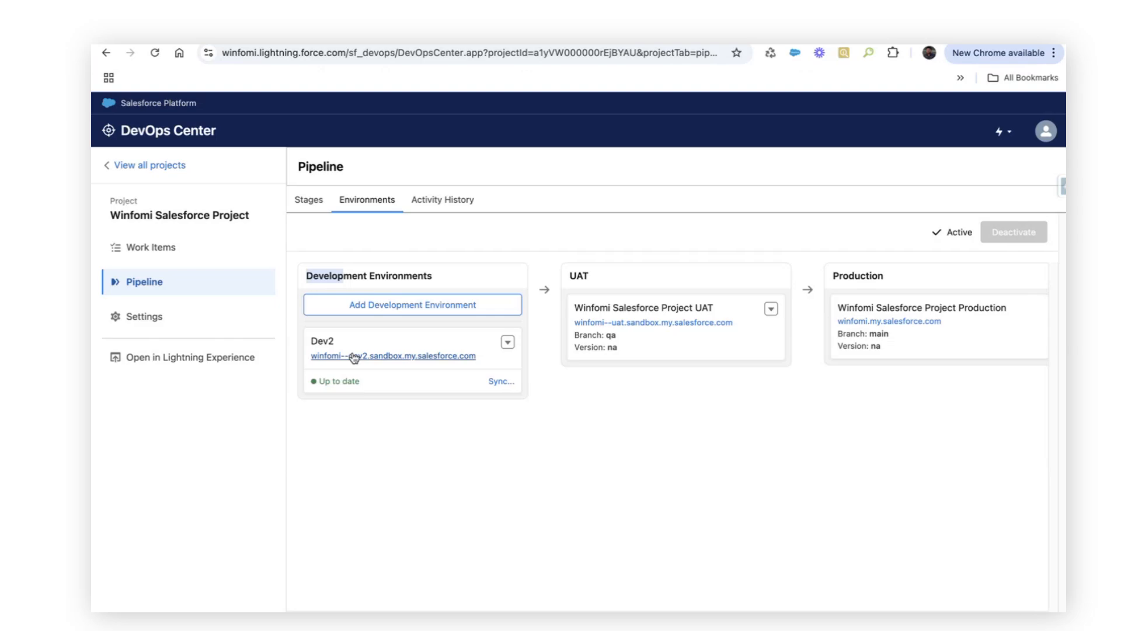
left_click(442, 462)
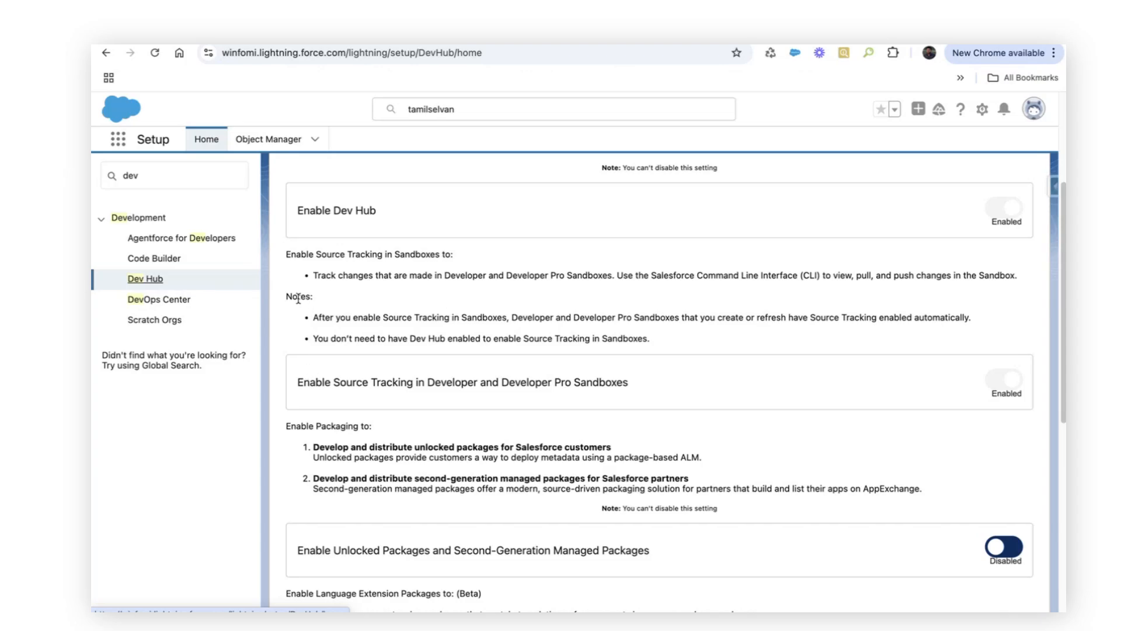
Step: Check the source tracking setting for Developer and Developer Pro sandboxes on the Dev Hub setup page
triple_click(315, 376)
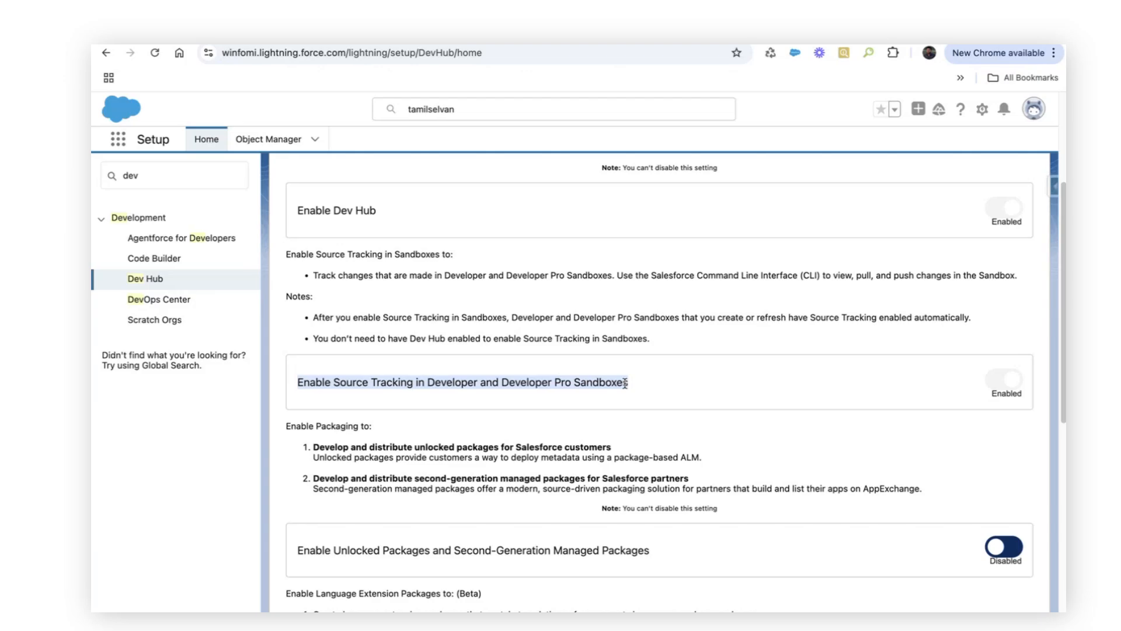
left_click_drag(296, 383, 650, 389)
left_click(708, 34)
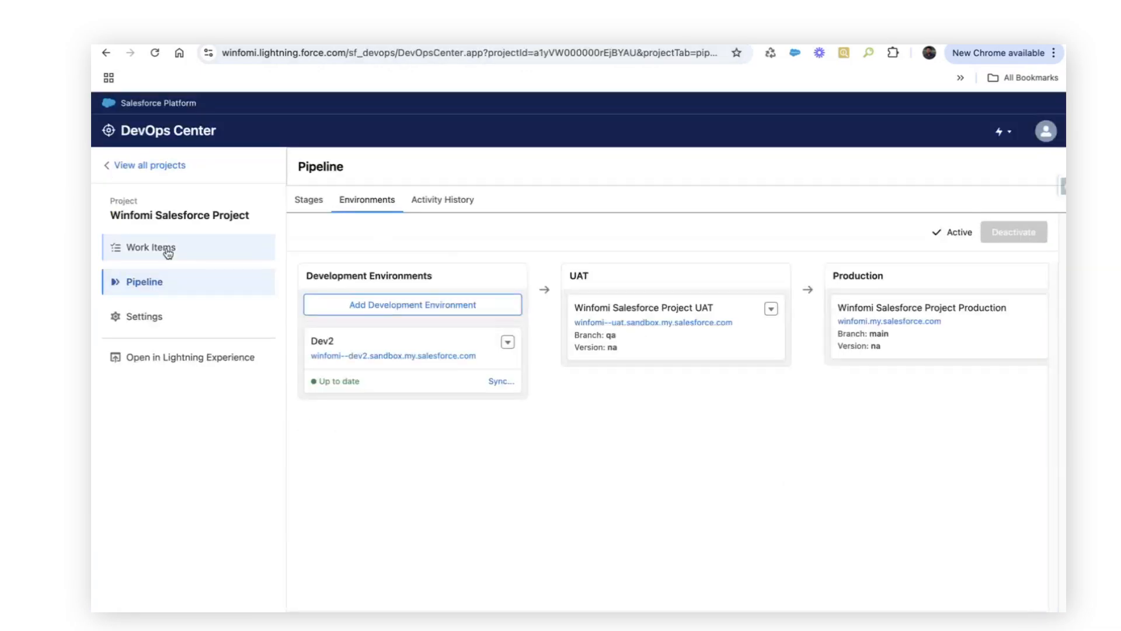
Step: Open the work items list of Winfomi Salesforce Project and examine it
left_click(167, 248)
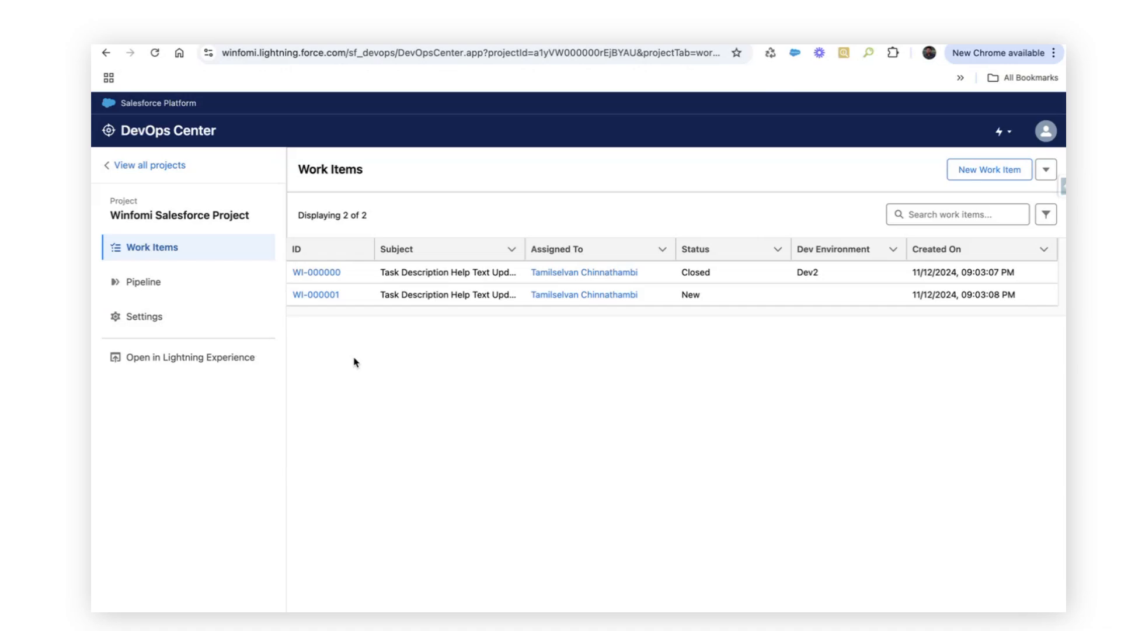
left_click_drag(297, 169, 433, 170)
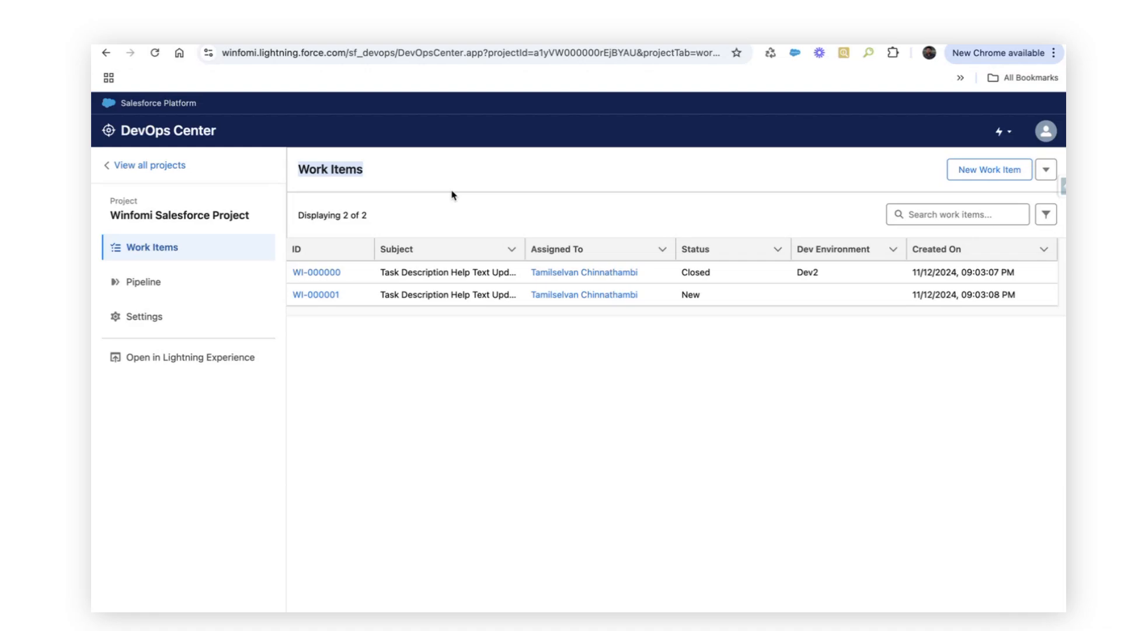
left_click(640, 199)
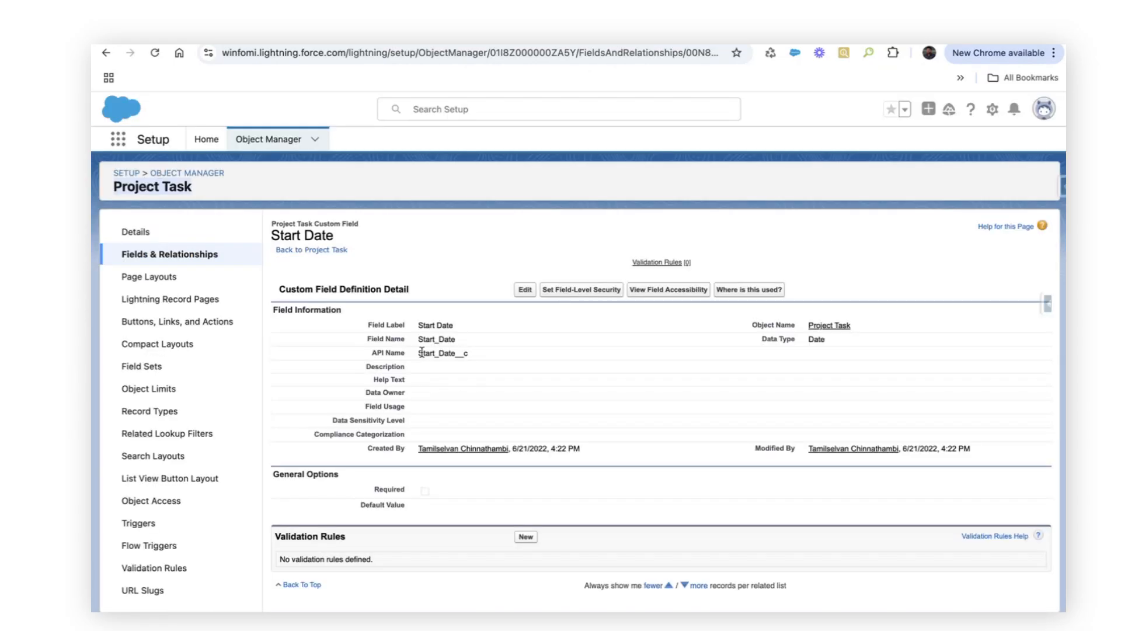
Step: Examine the API name and help text of the Start Date custom field on the Project Task object
left_click_drag(419, 352, 565, 345)
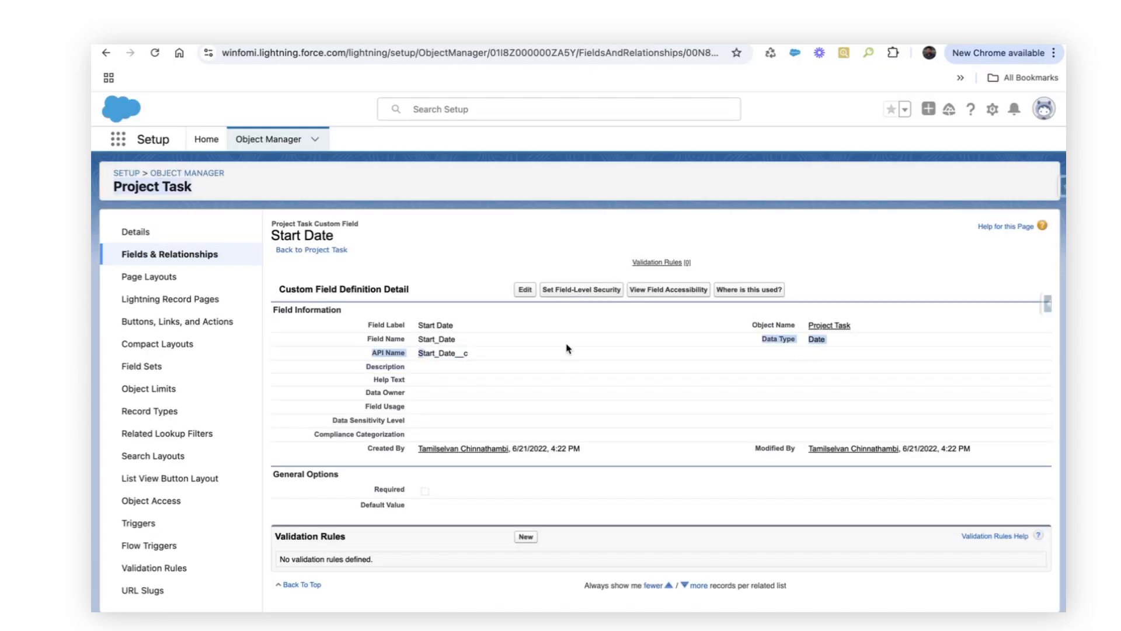
left_click_drag(372, 381, 418, 379)
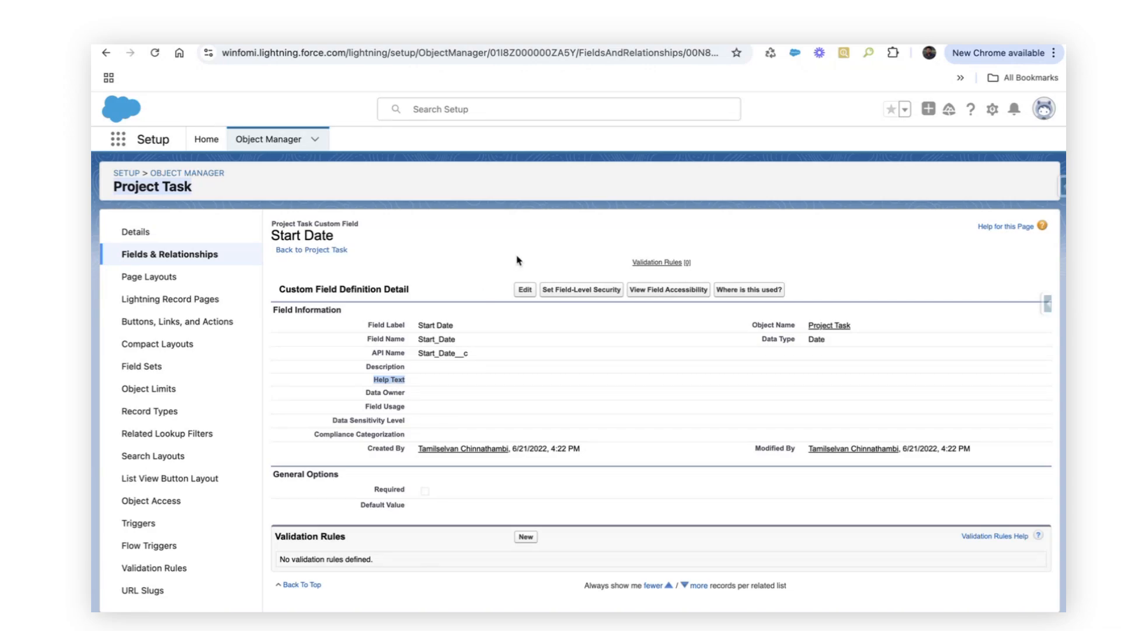
Step: Create a work item with subject "Add Help Text to Project Task Object Start Date Field", assigned to the owner of the existing work items
left_click(753, 32)
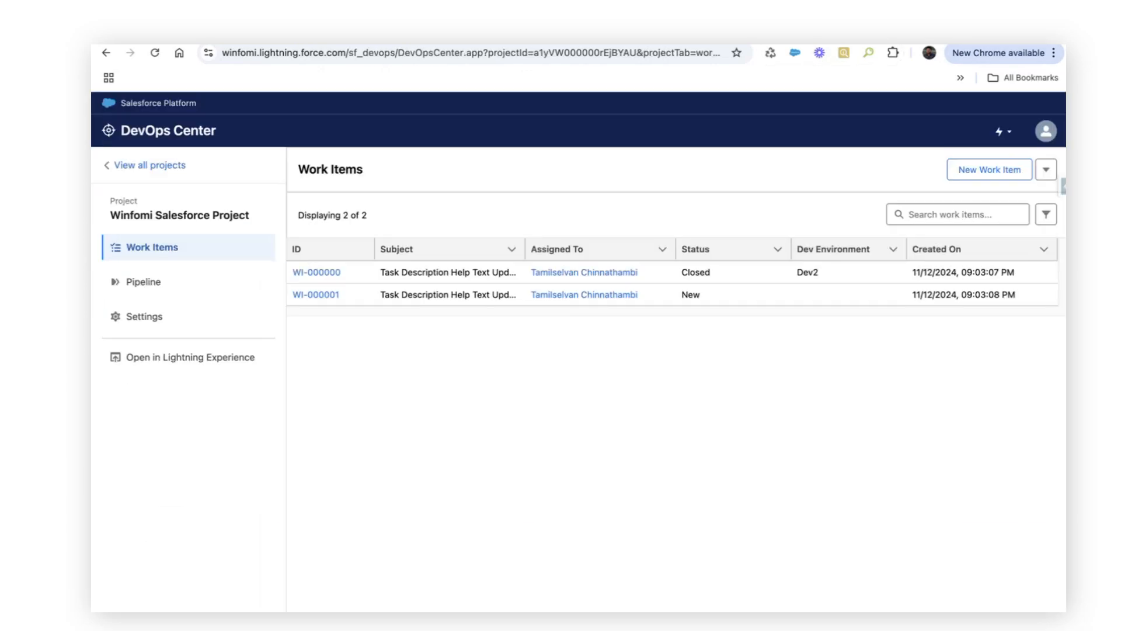
left_click(993, 177)
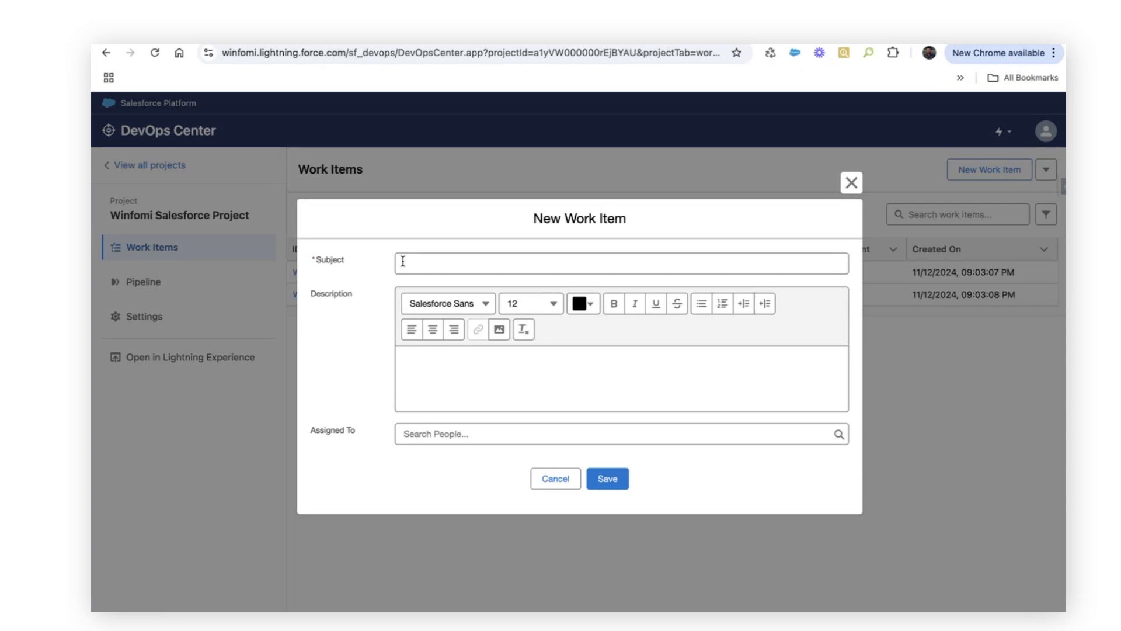
left_click(403, 262)
type("Add Help Text to Project Task Object Start Date Field")
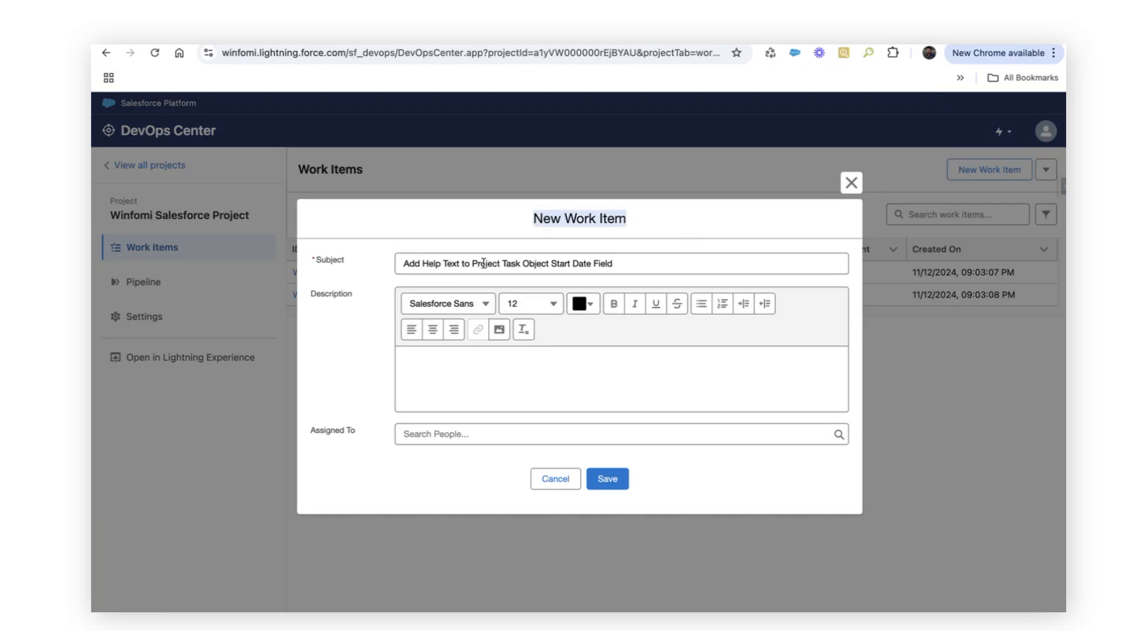
left_click(396, 262)
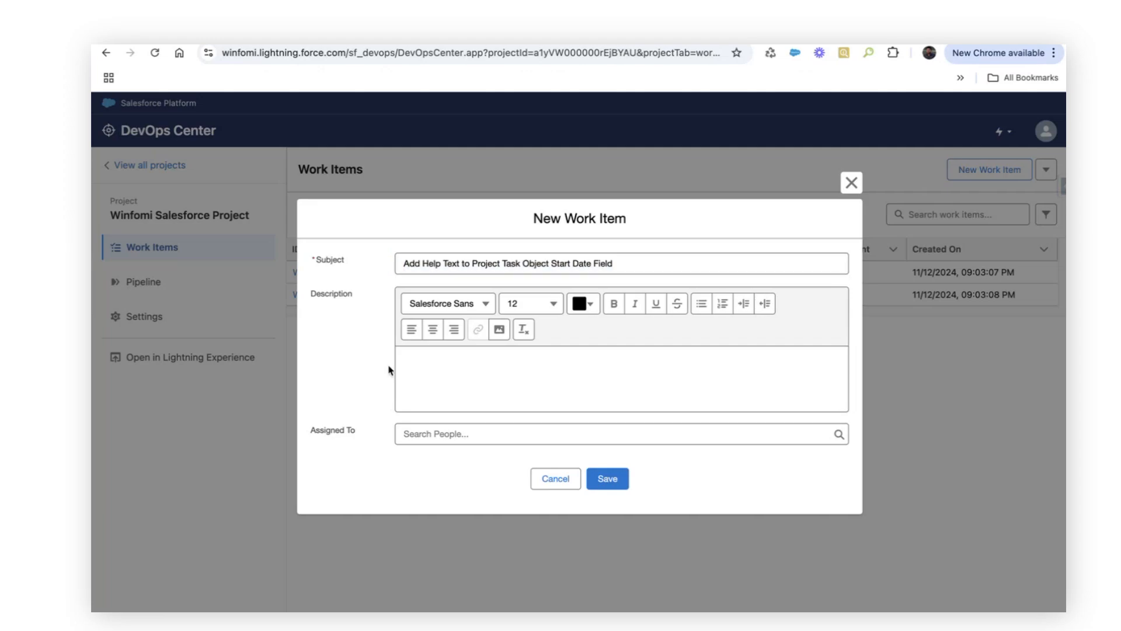
left_click(453, 433)
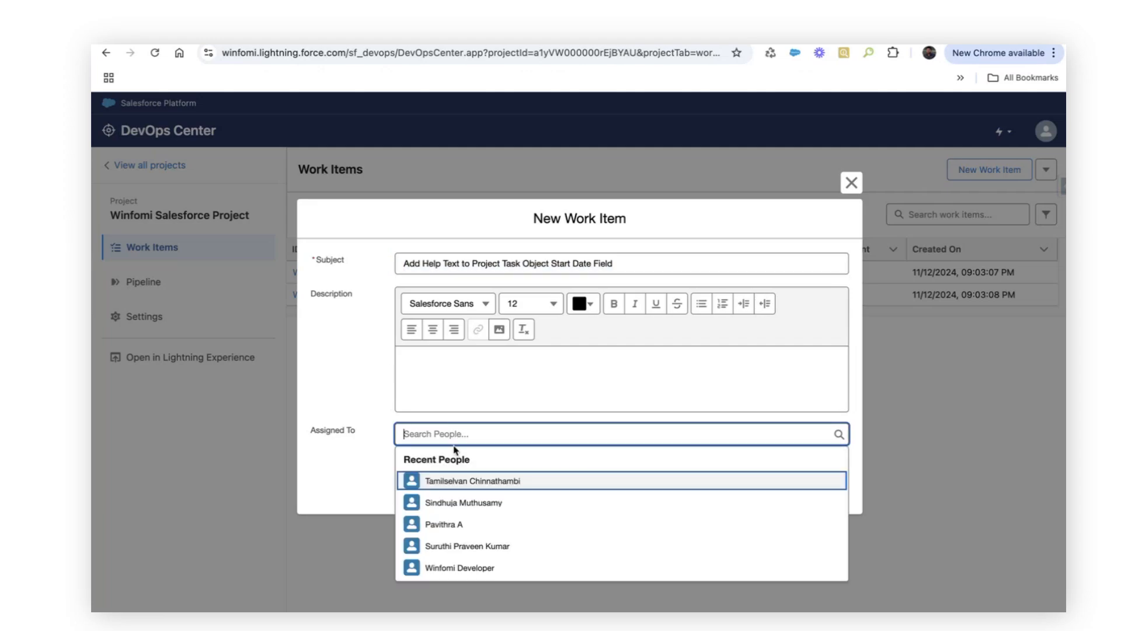
left_click(467, 476)
left_click(608, 478)
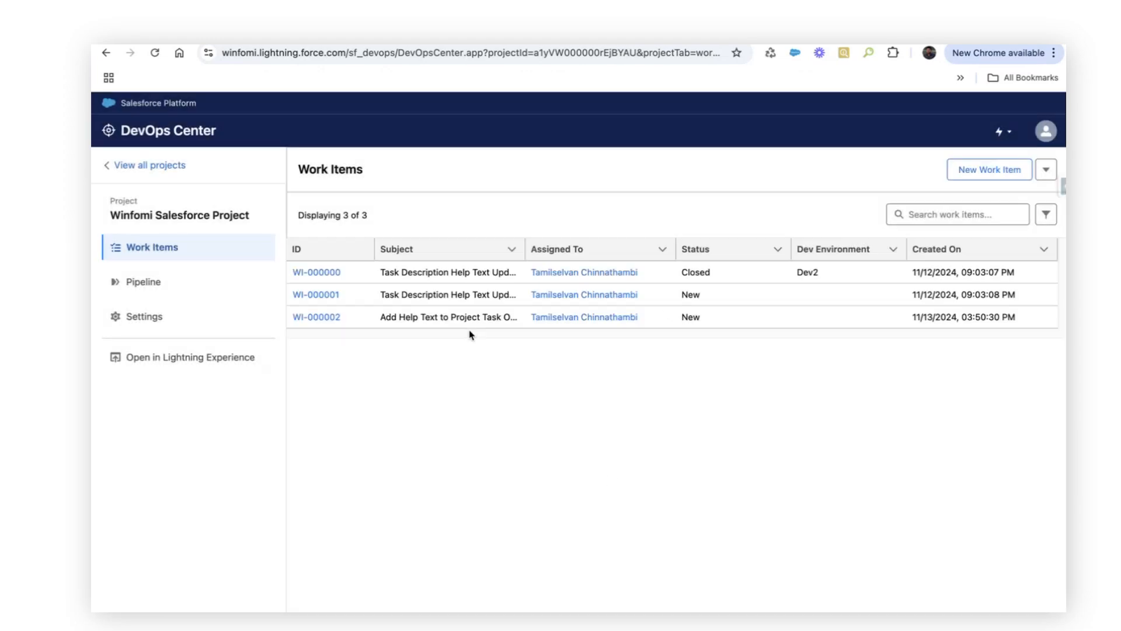
Step: Open work item WI-000002 and start it in DevOps Center using Dev2 as its connected development environment
left_click(316, 316)
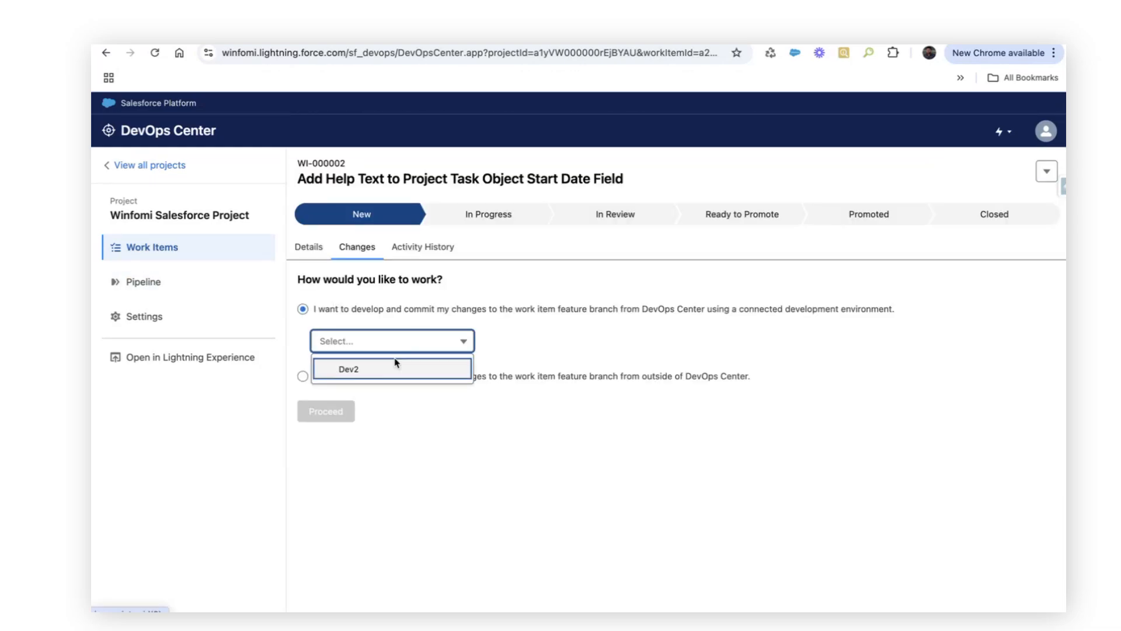
left_click(355, 370)
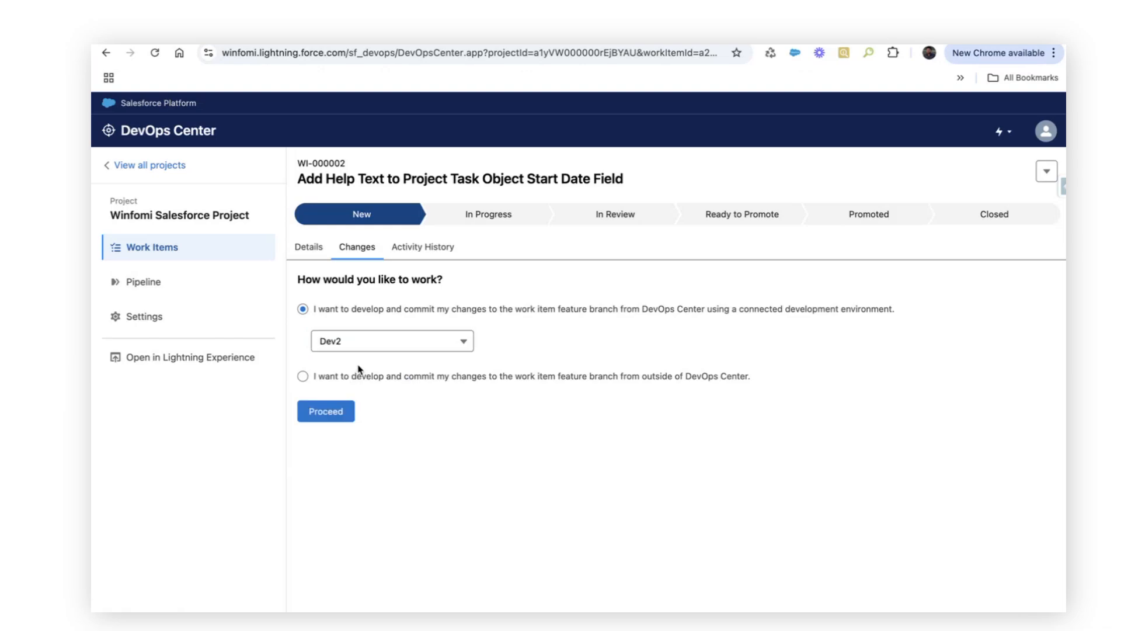
left_click(331, 419)
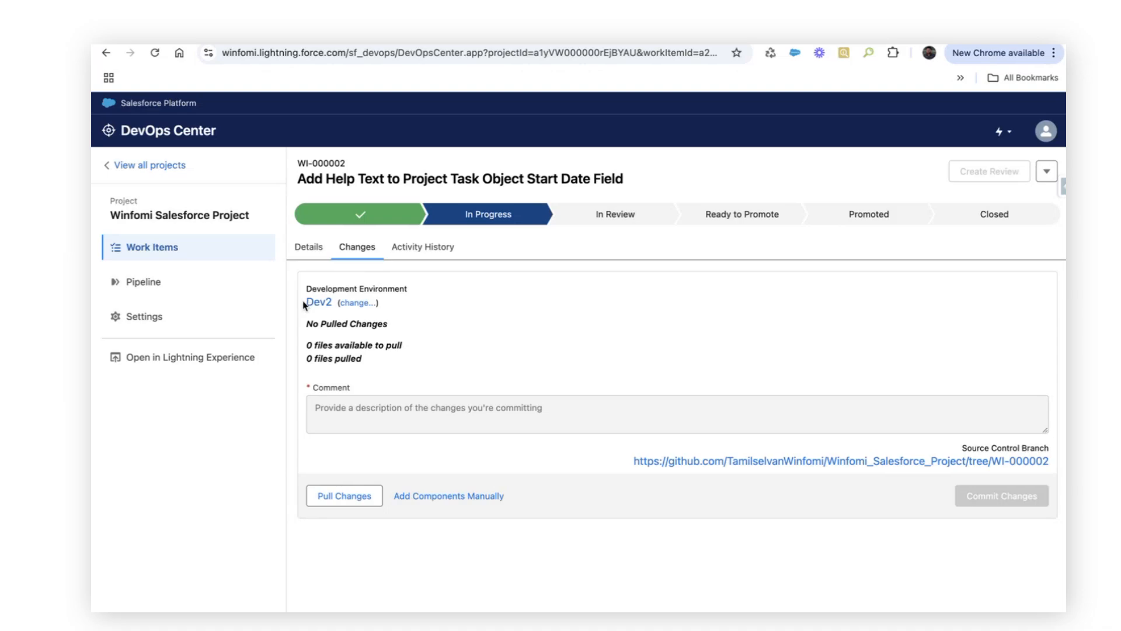
left_click_drag(304, 304, 338, 304)
left_click(683, 350)
Step: Open the Dev2 sandbox from the project's pipeline environments and go to its Setup
left_click(141, 285)
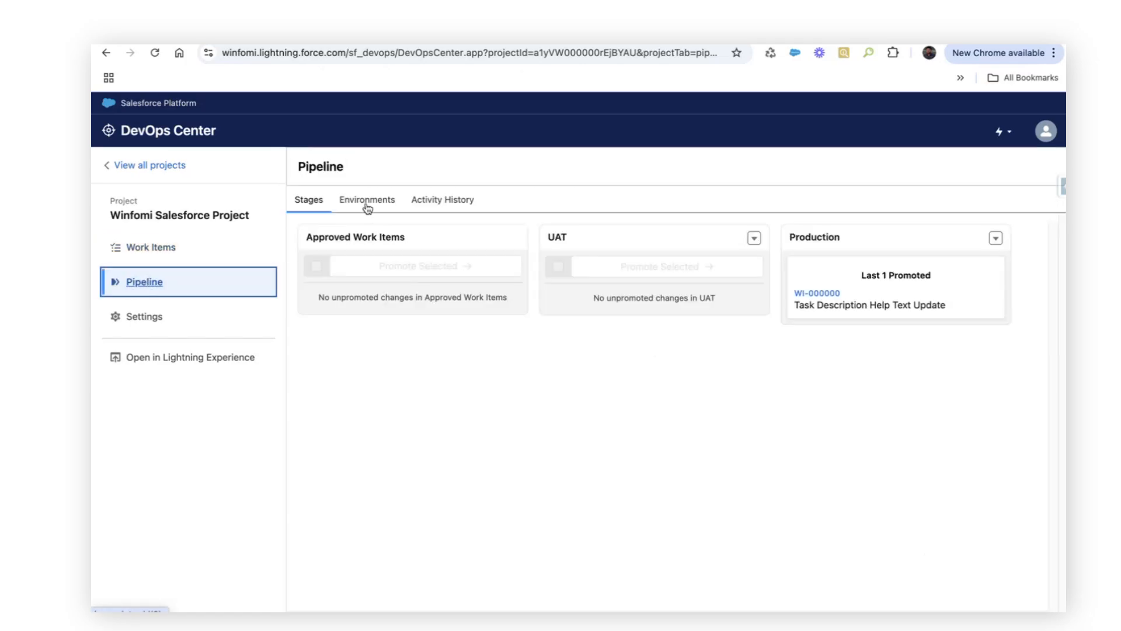
left_click(368, 206)
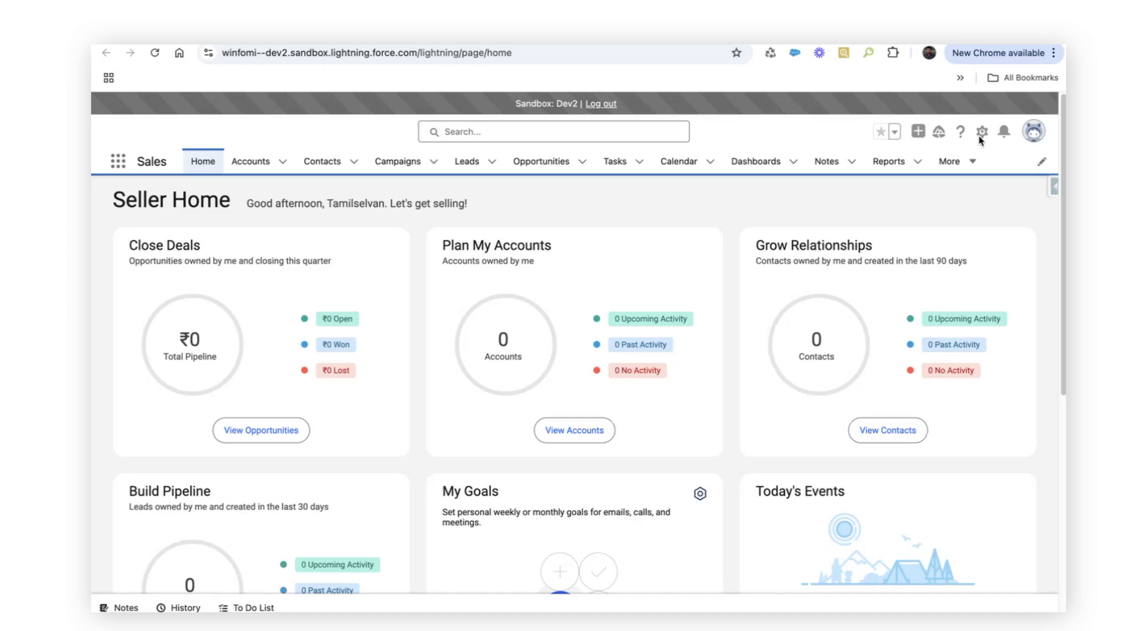
left_click(982, 131)
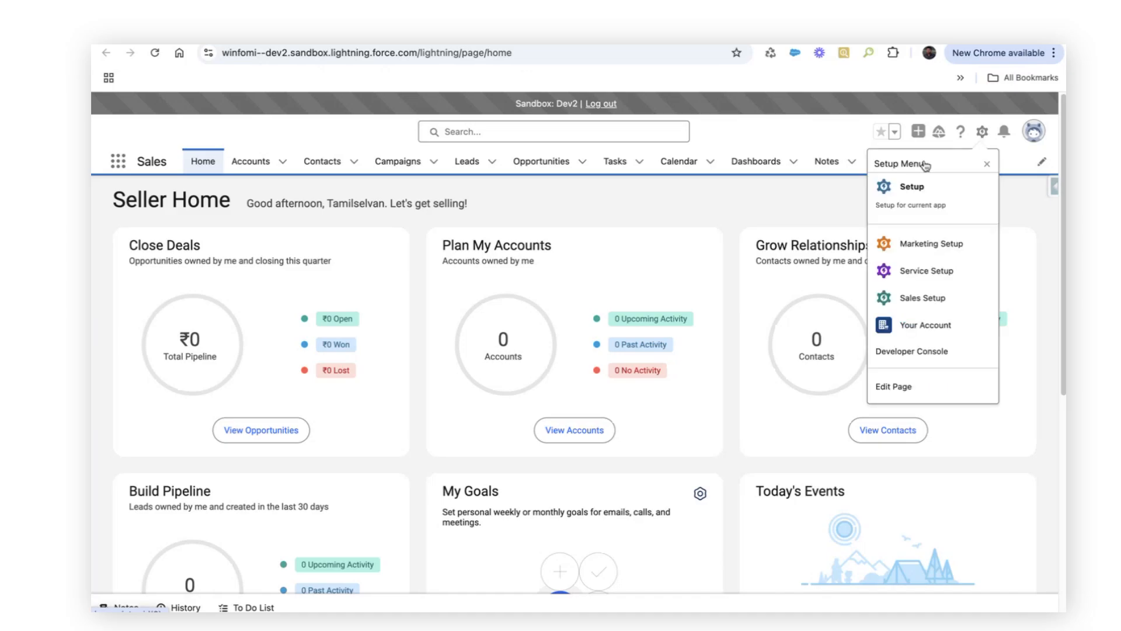
left_click(897, 193)
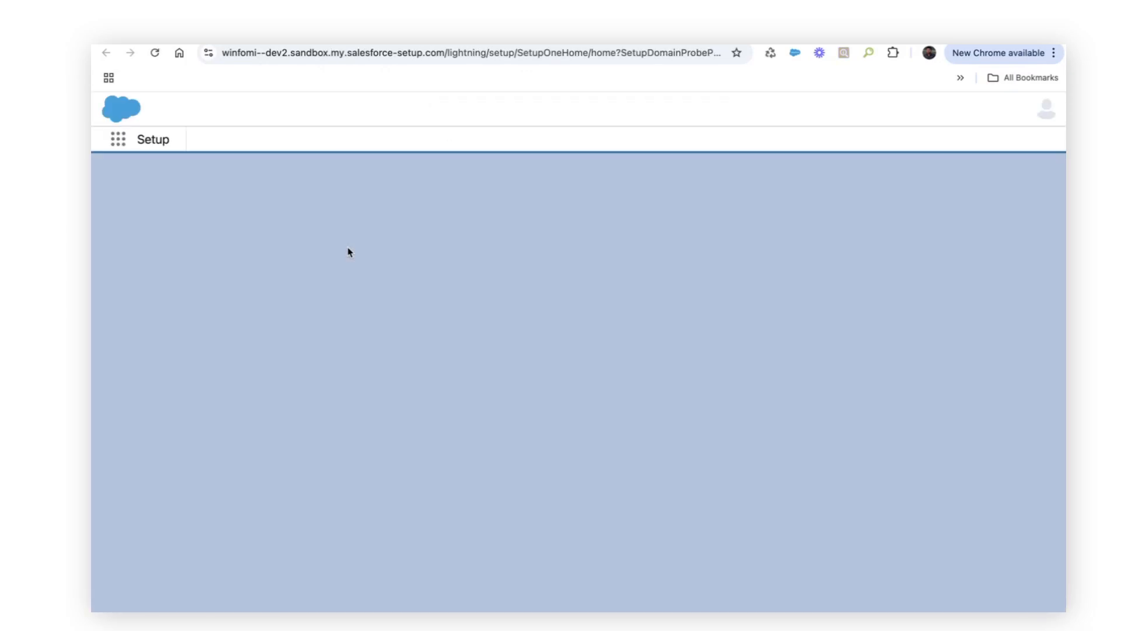
Step: Open the Start Date field of the Project Task object in the Dev2 sandbox and examine its help text
left_click(279, 168)
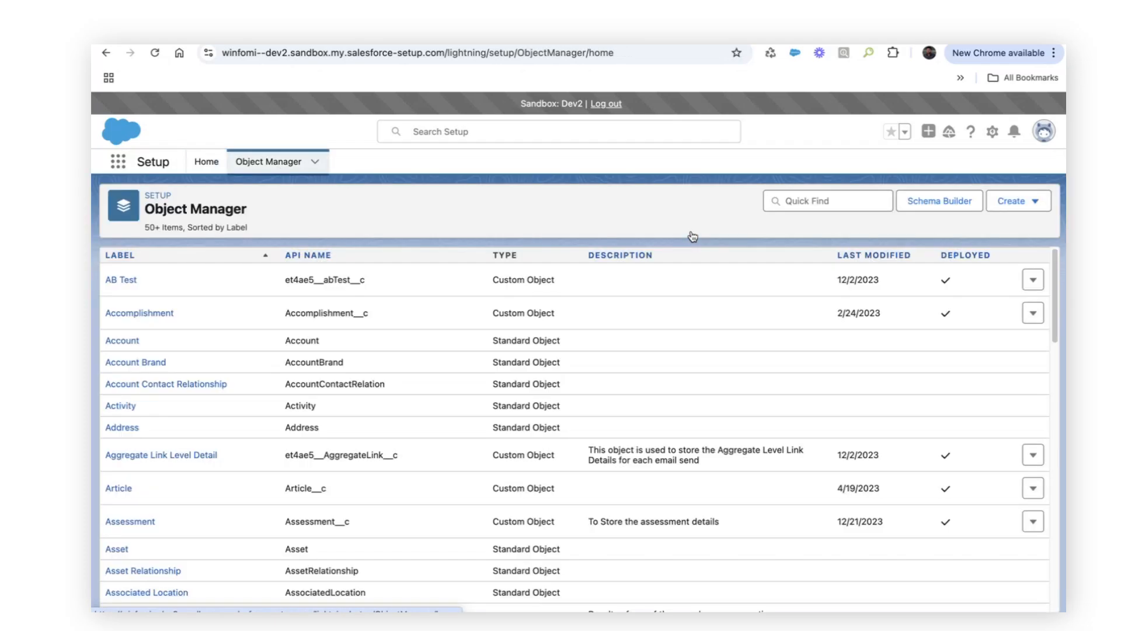
left_click(801, 204)
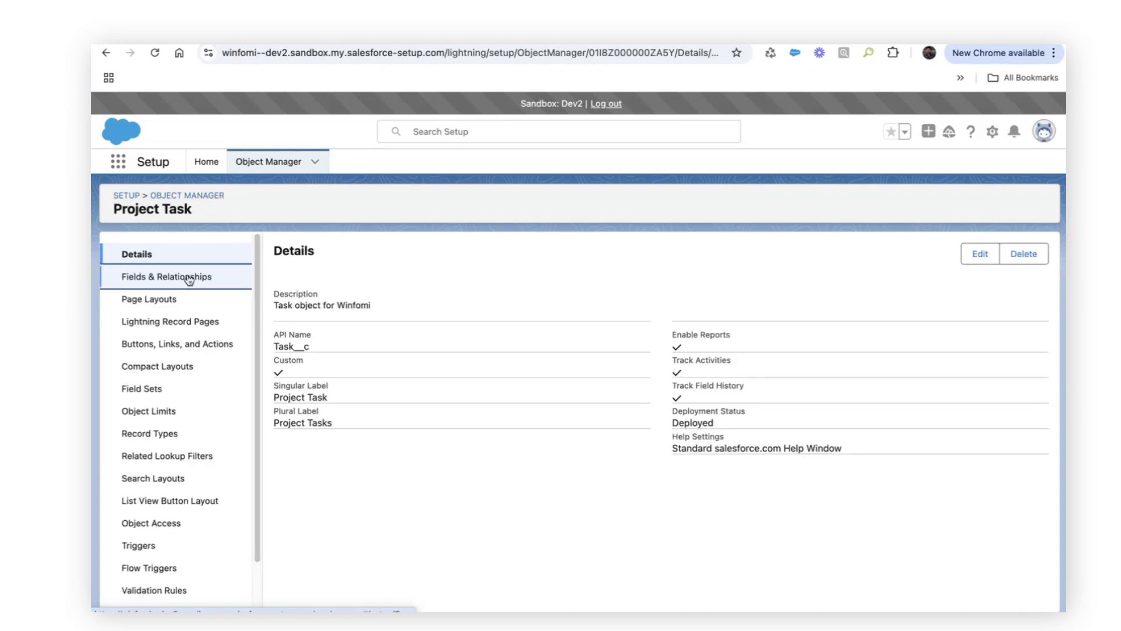
left_click(191, 279)
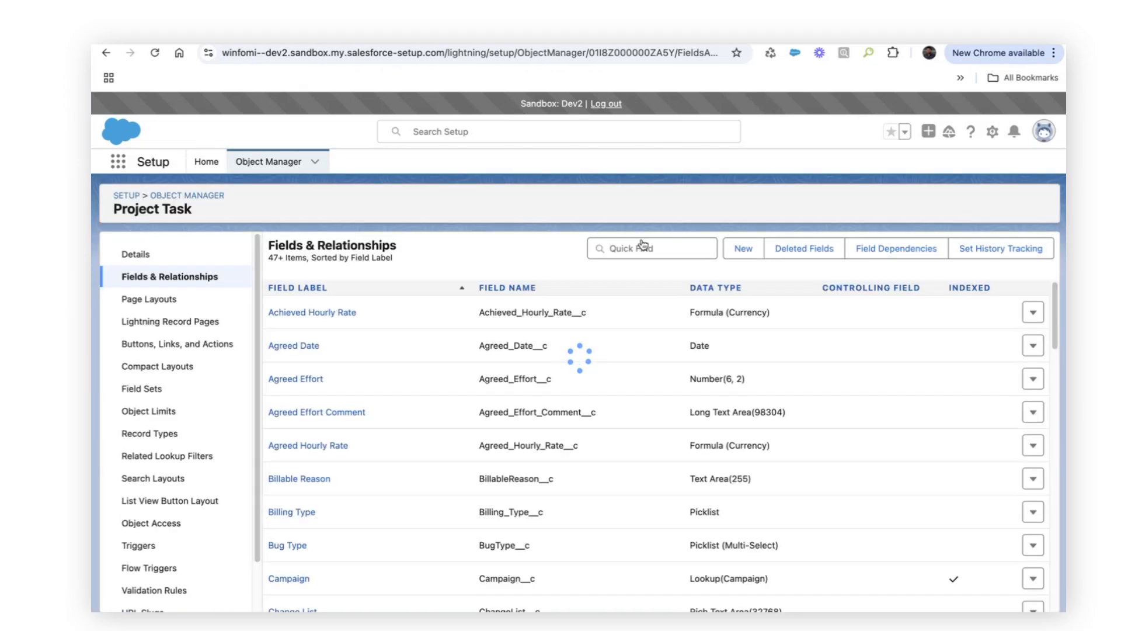
left_click(642, 245)
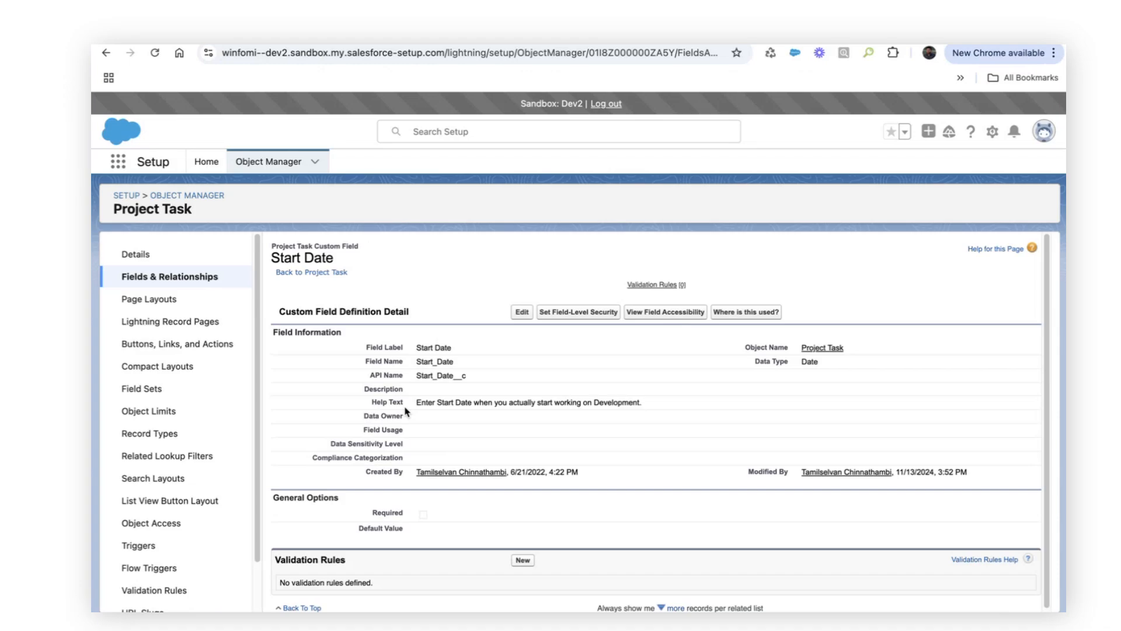
left_click_drag(344, 403, 747, 418)
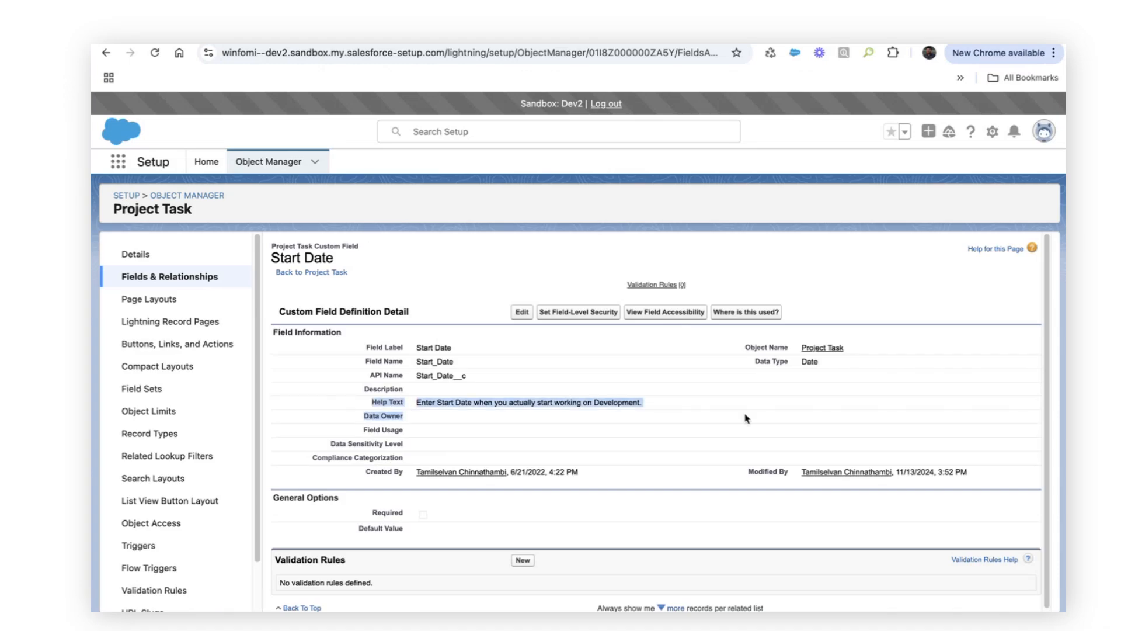
left_click(746, 418)
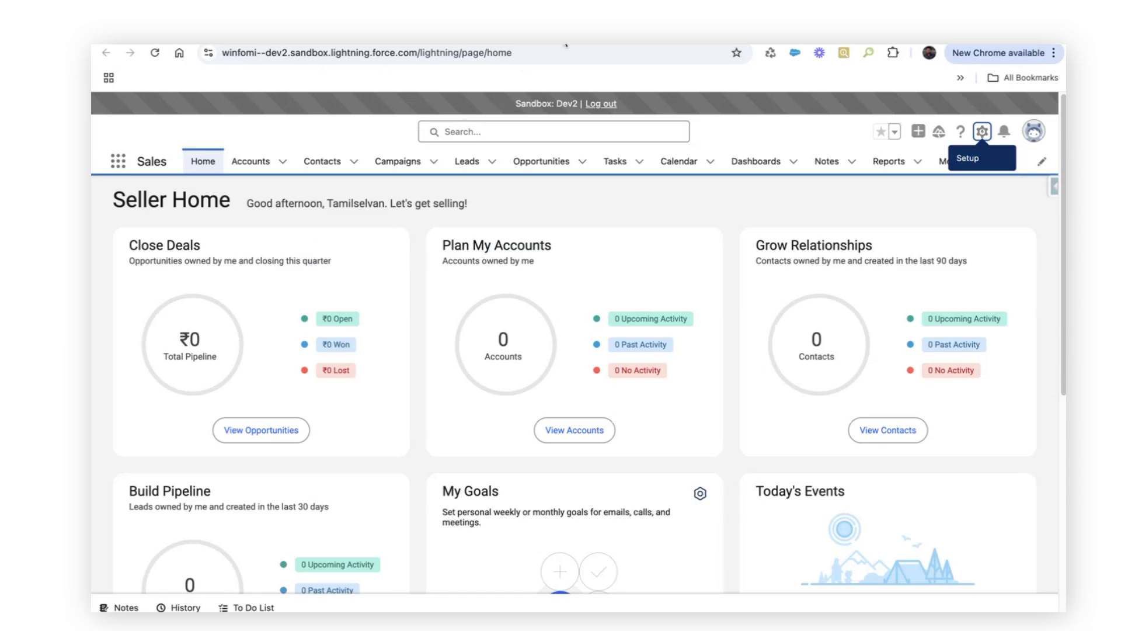
Step: Return to work item WI-000002 in DevOps Center, pull the changes from Dev2 and review the pulled file
left_click(561, 44)
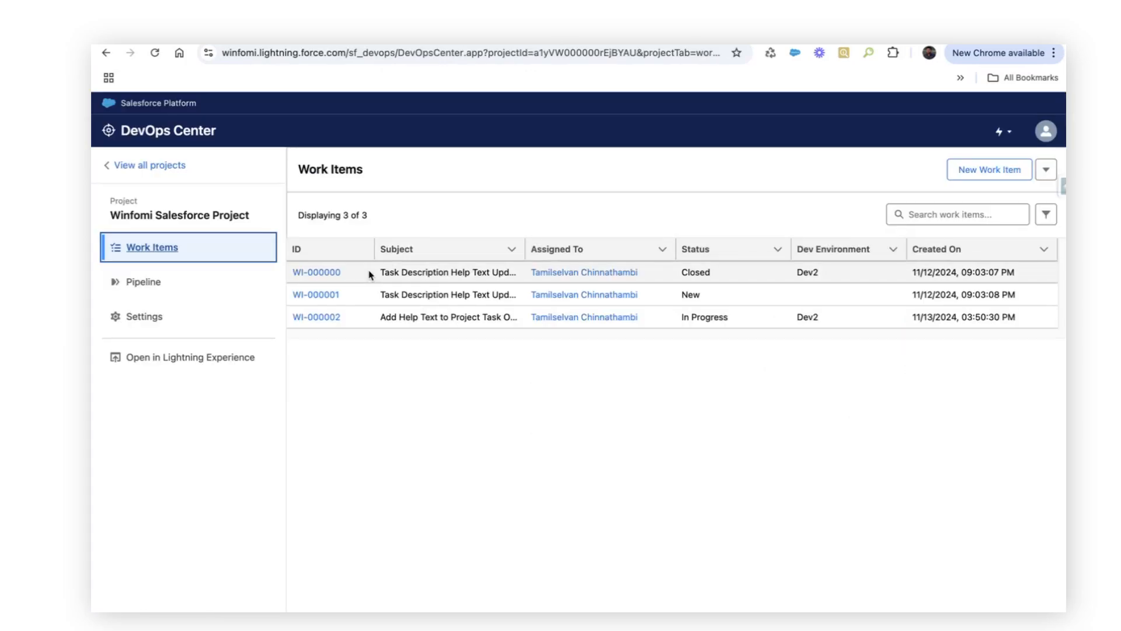
left_click(322, 320)
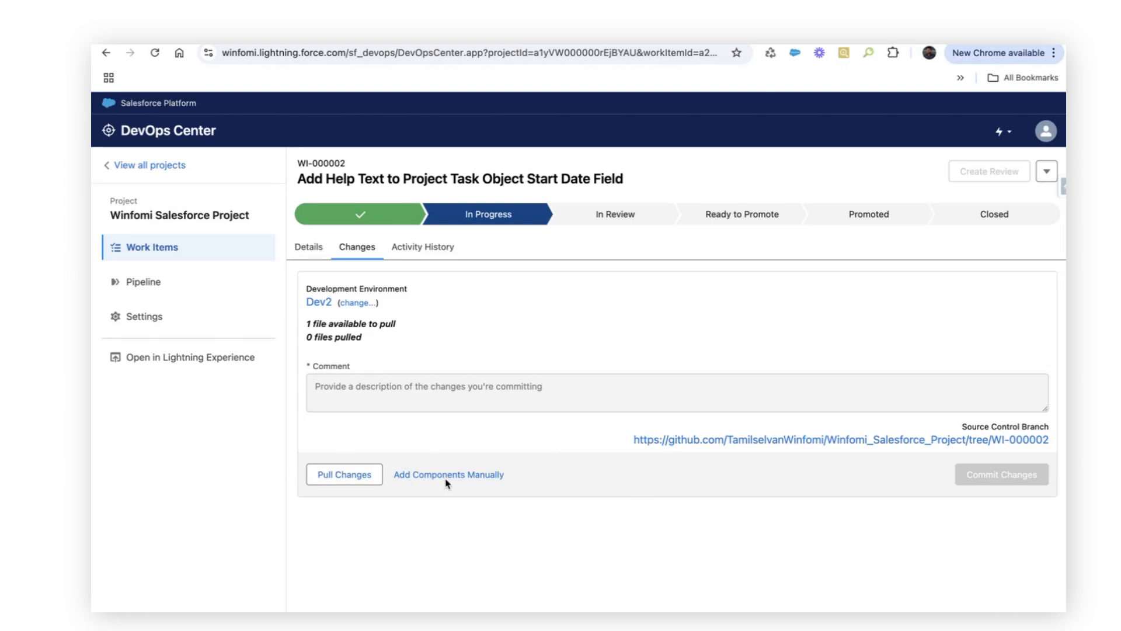
left_click(356, 478)
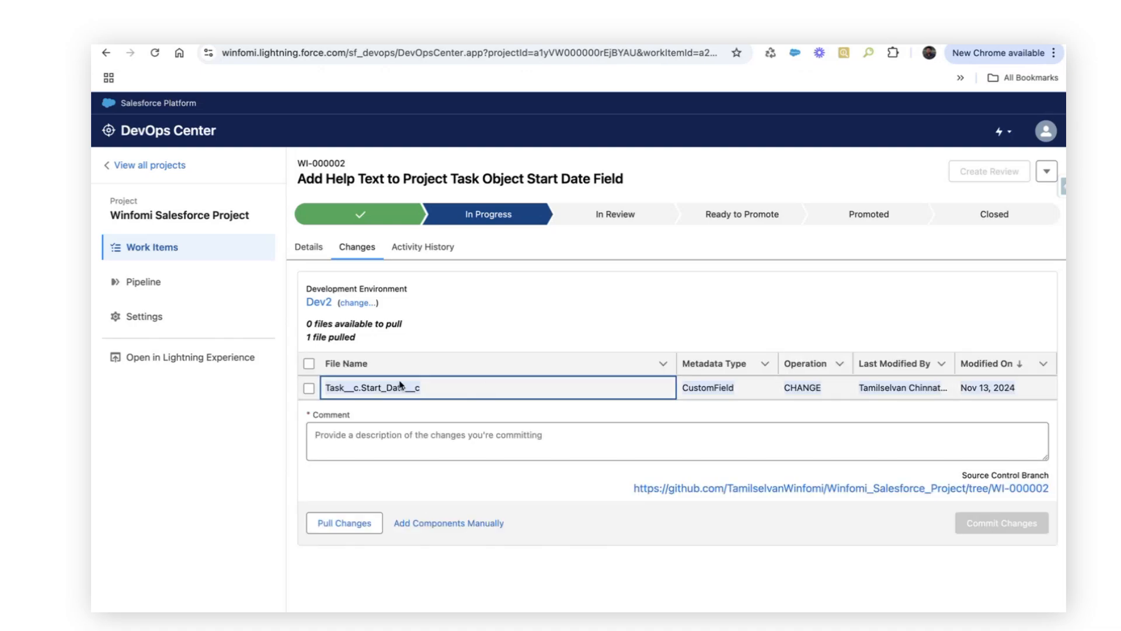
left_click(642, 404)
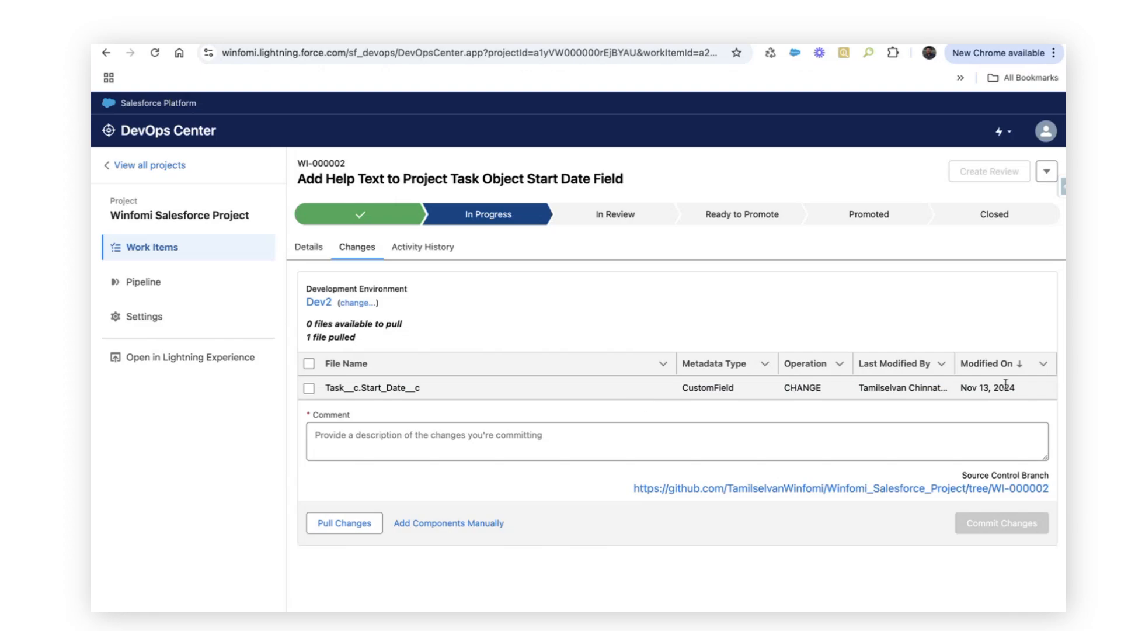
left_click_drag(1005, 384, 947, 385)
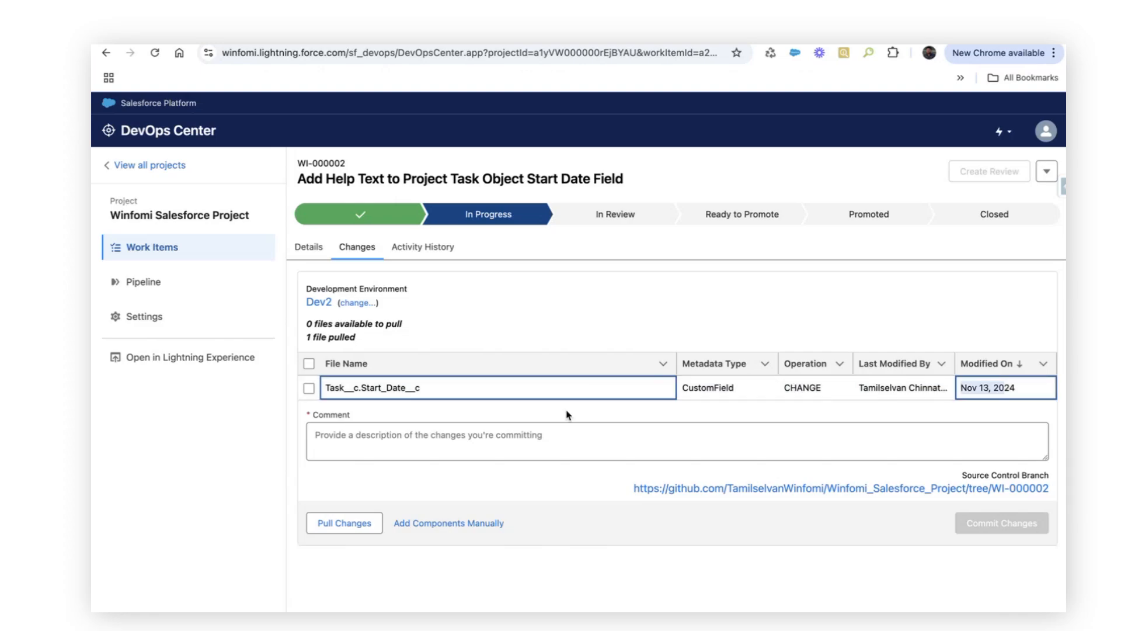
left_click(325, 364)
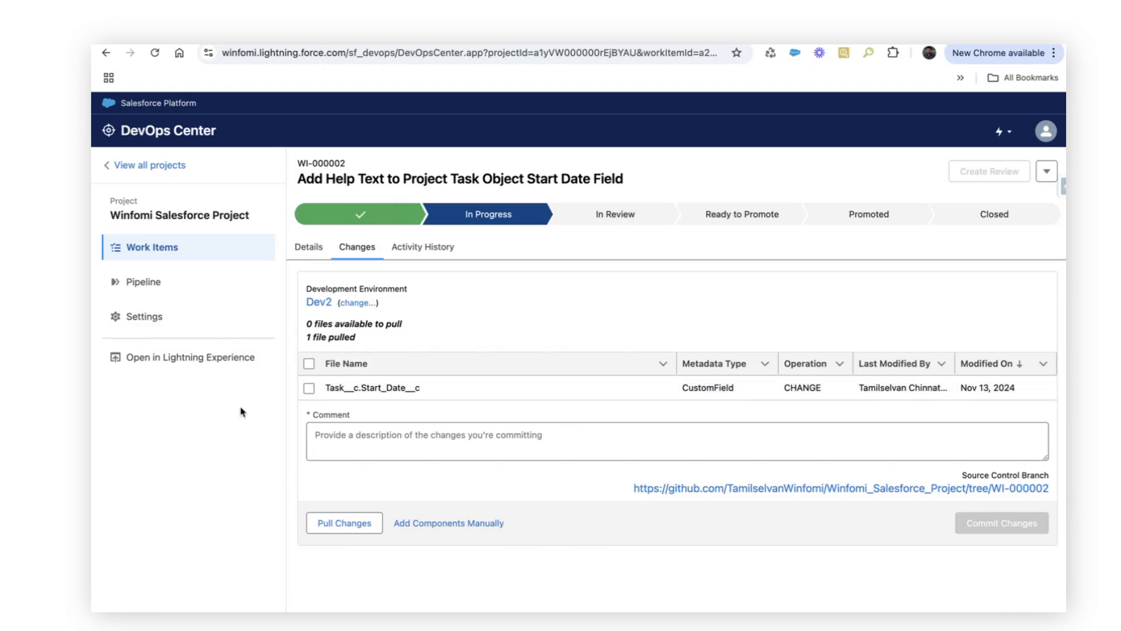
Step: Commit the Task__c.Start_Date__c change to the work item's branch with the comment "it is for help comment."
left_click(308, 390)
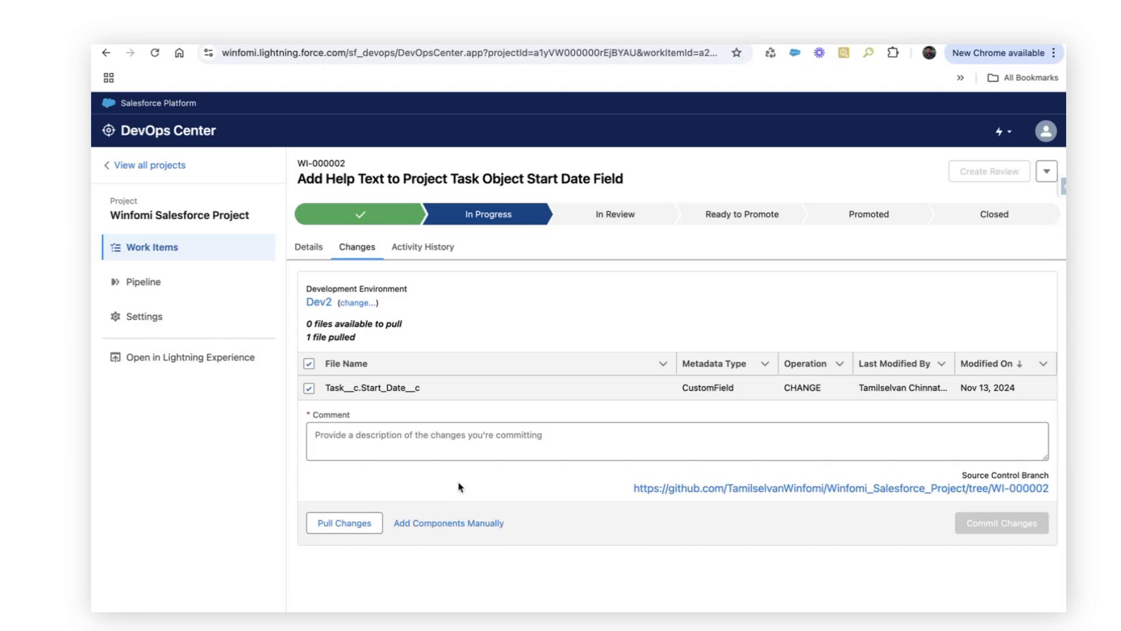
left_click(479, 452)
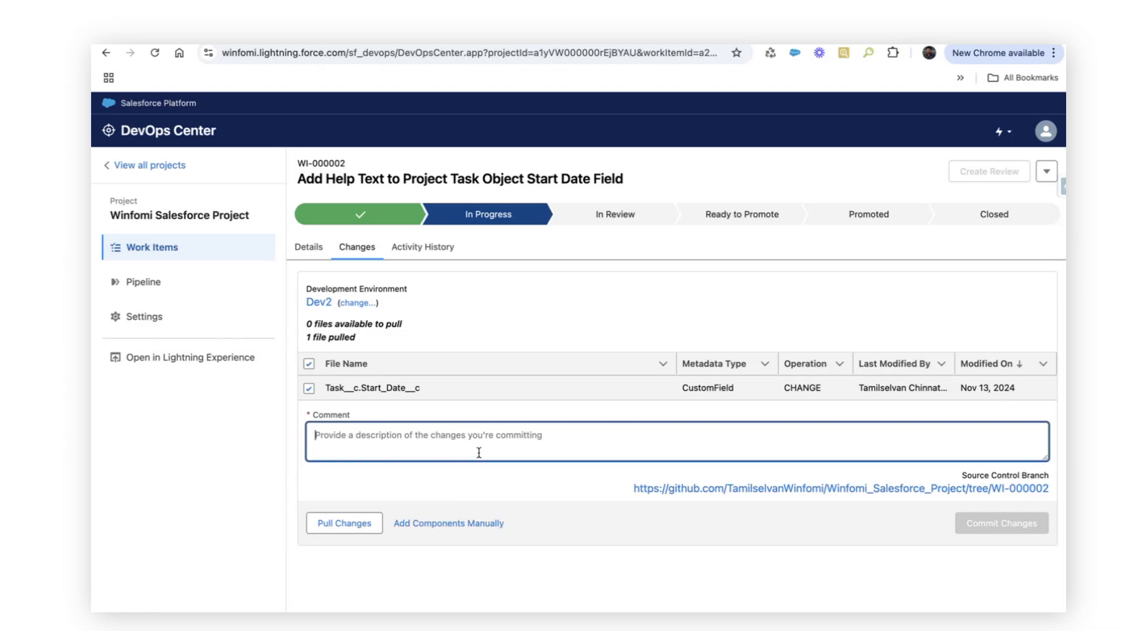
type("it is for help comment.")
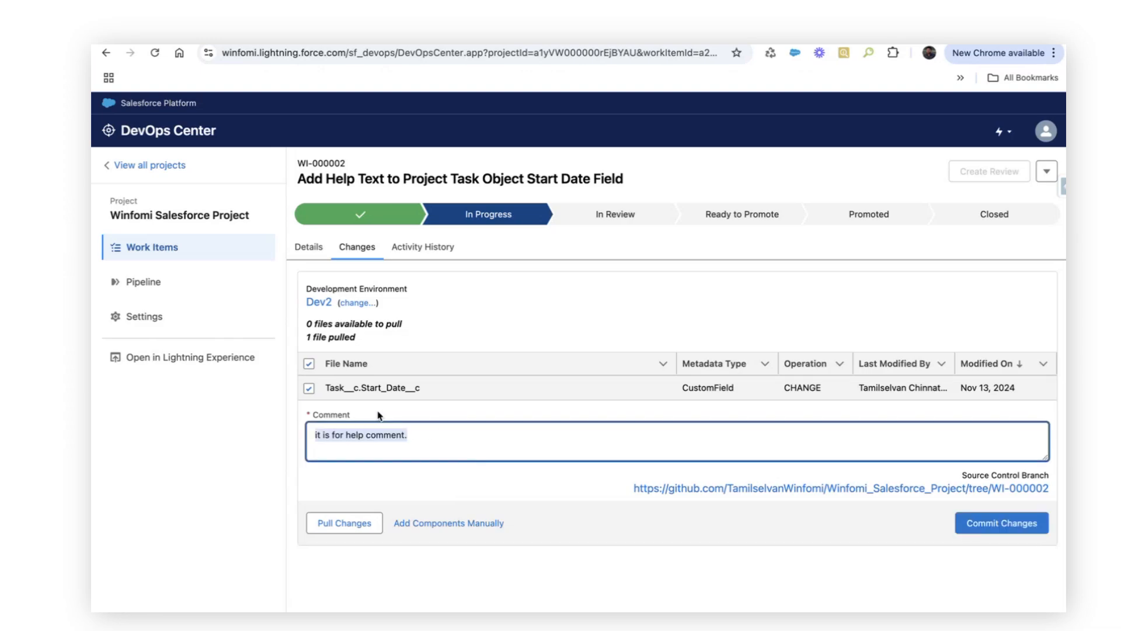
left_click(418, 479)
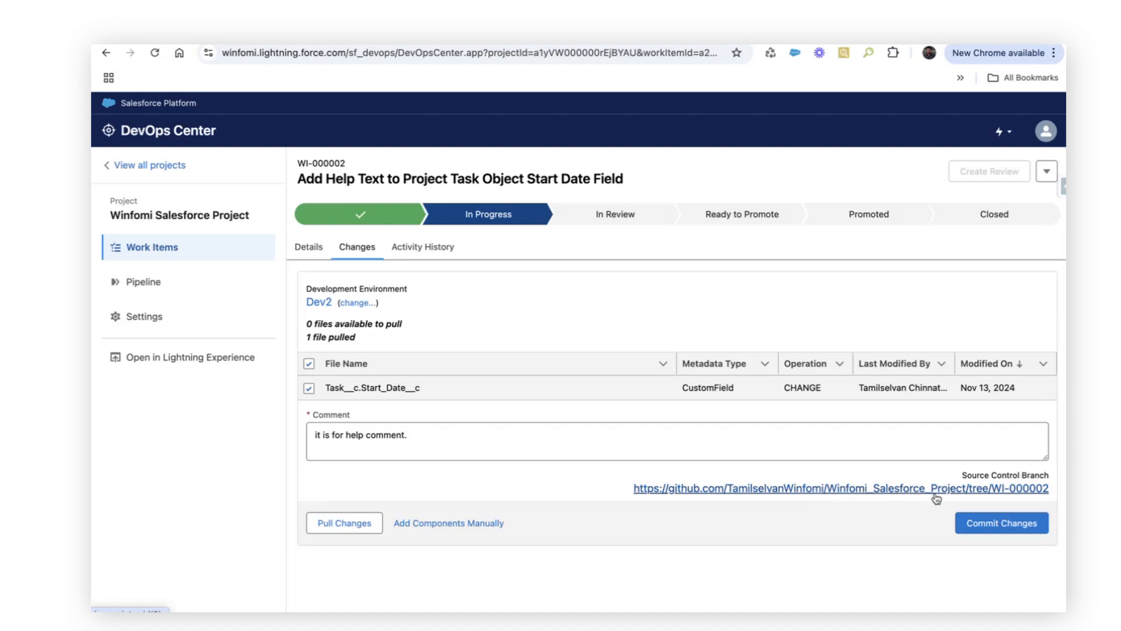
left_click_drag(1051, 489, 993, 487)
left_click(581, 476)
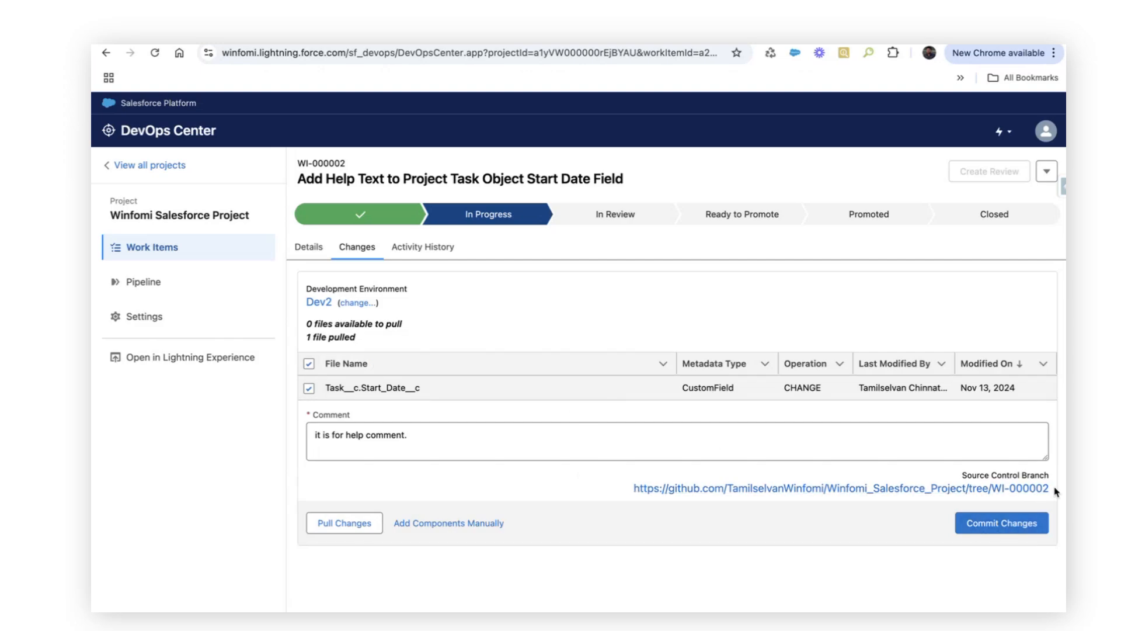
left_click_drag(1050, 489, 991, 488)
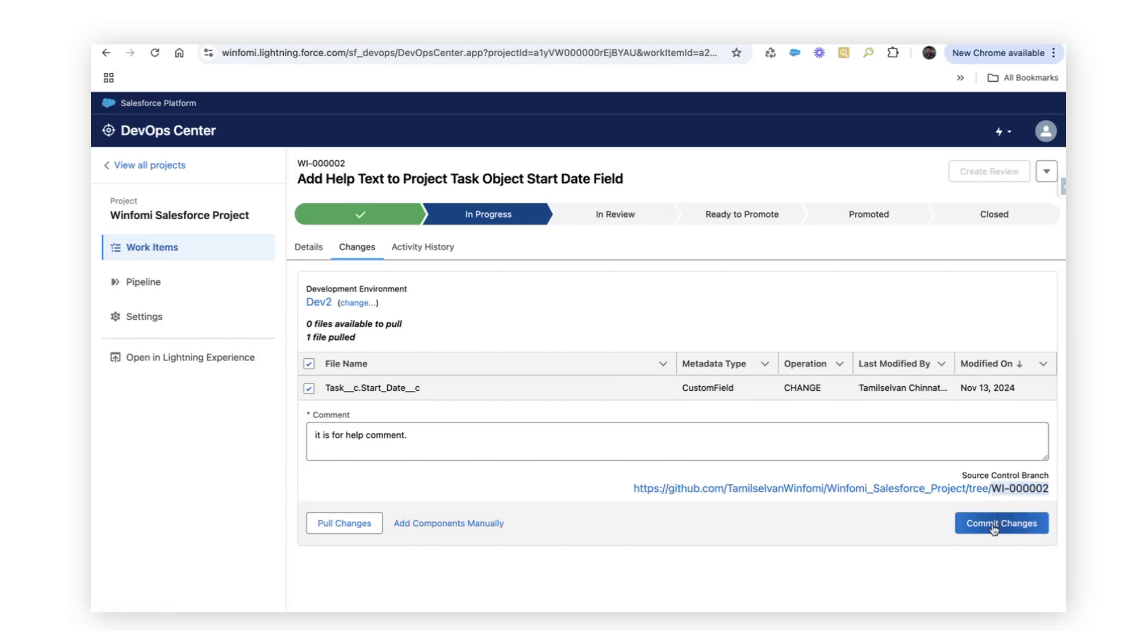
left_click(993, 523)
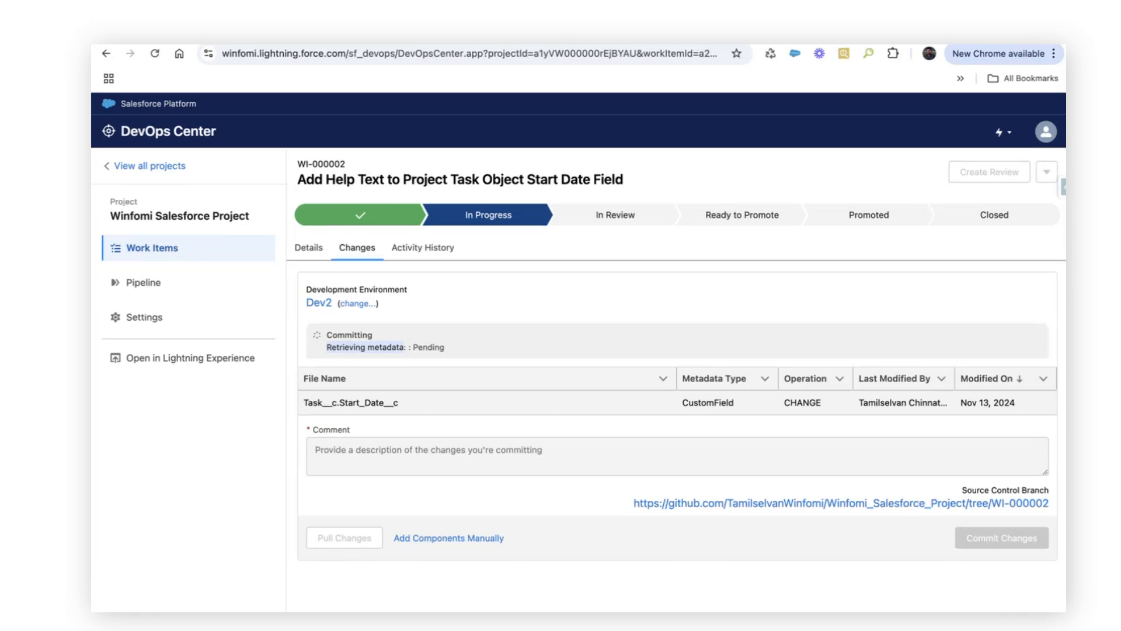
Step: Check the commit status of work item WI-000002 and reload the page
left_click(474, 353)
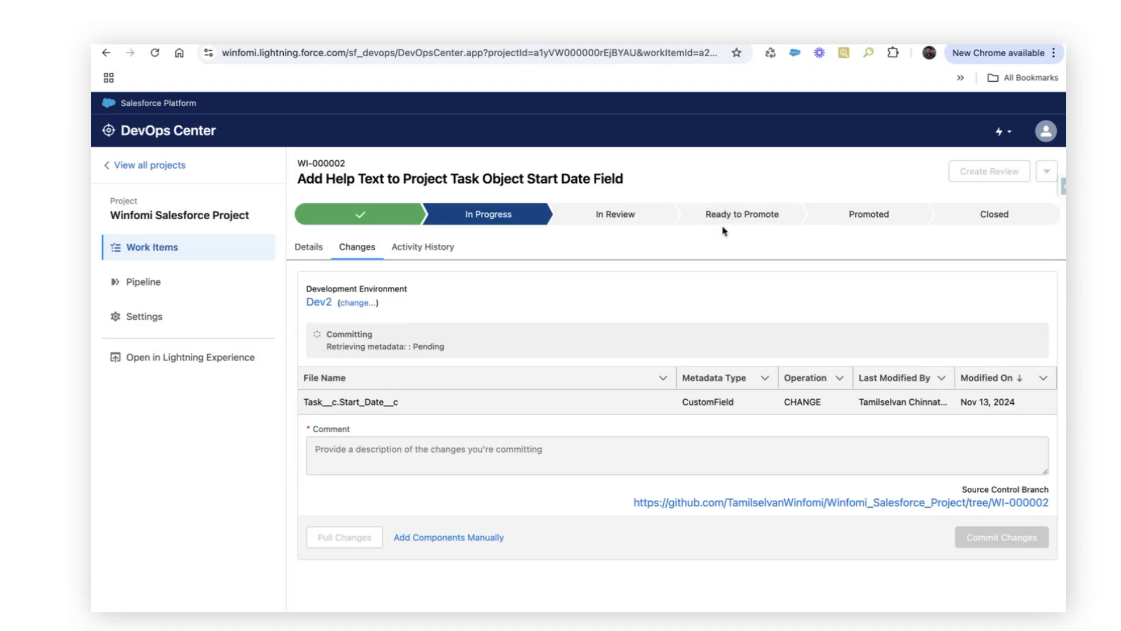
left_click_drag(305, 162, 338, 162)
left_click_drag(326, 339, 473, 340)
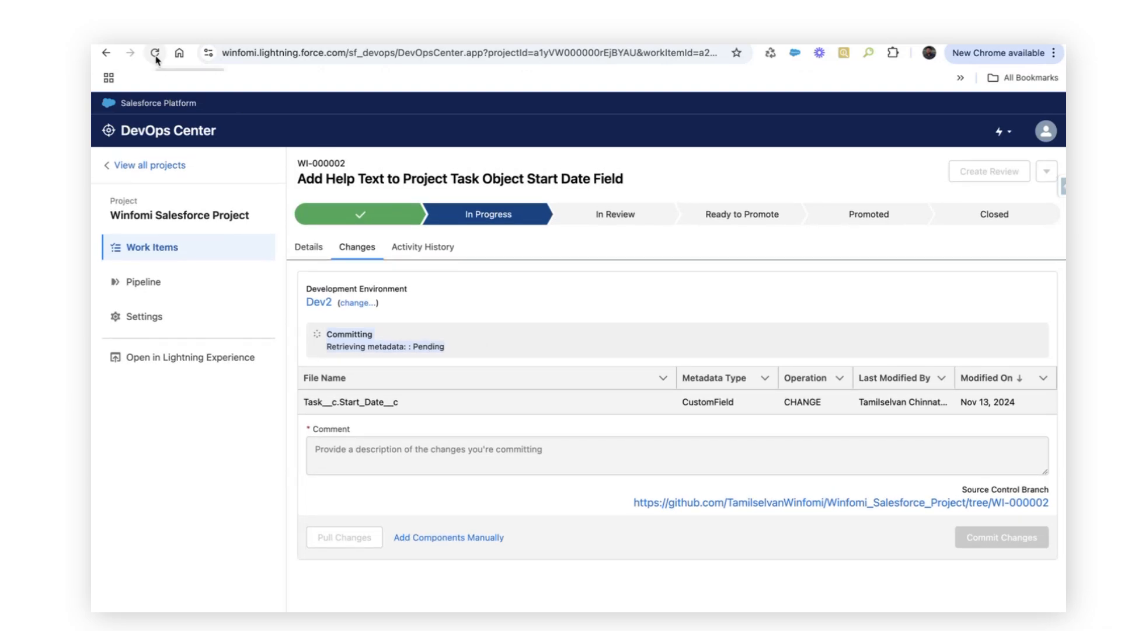
left_click(155, 54)
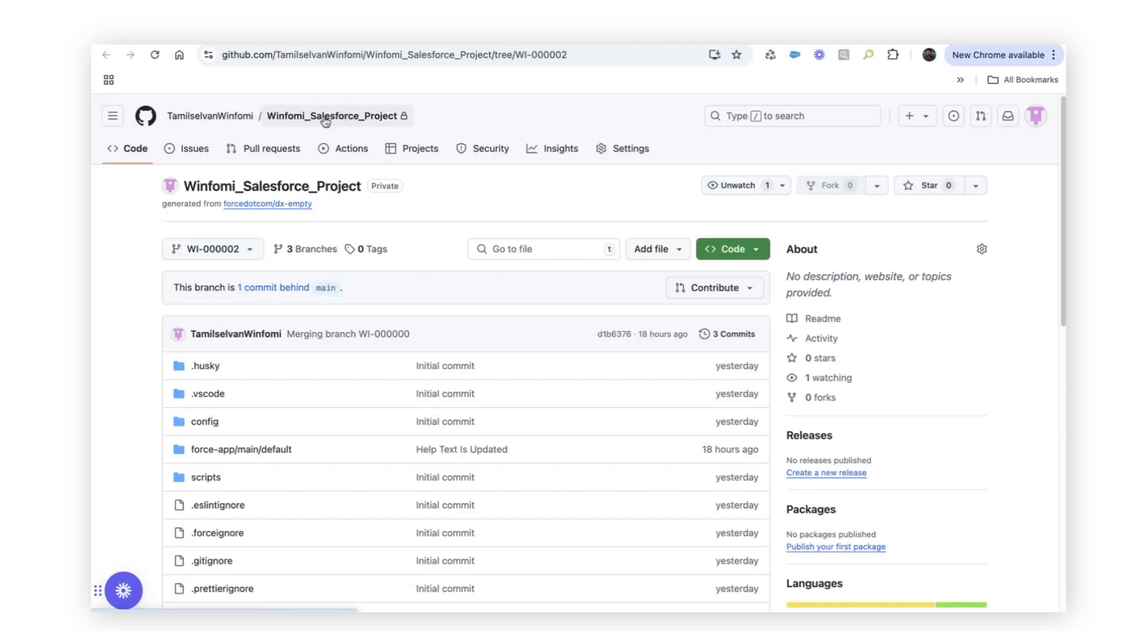
Step: Examine the files and commits of the WI-000002 branch in the GitHub repository Winfomi_Salesforce_Project
scroll(353, 502, "down", 1)
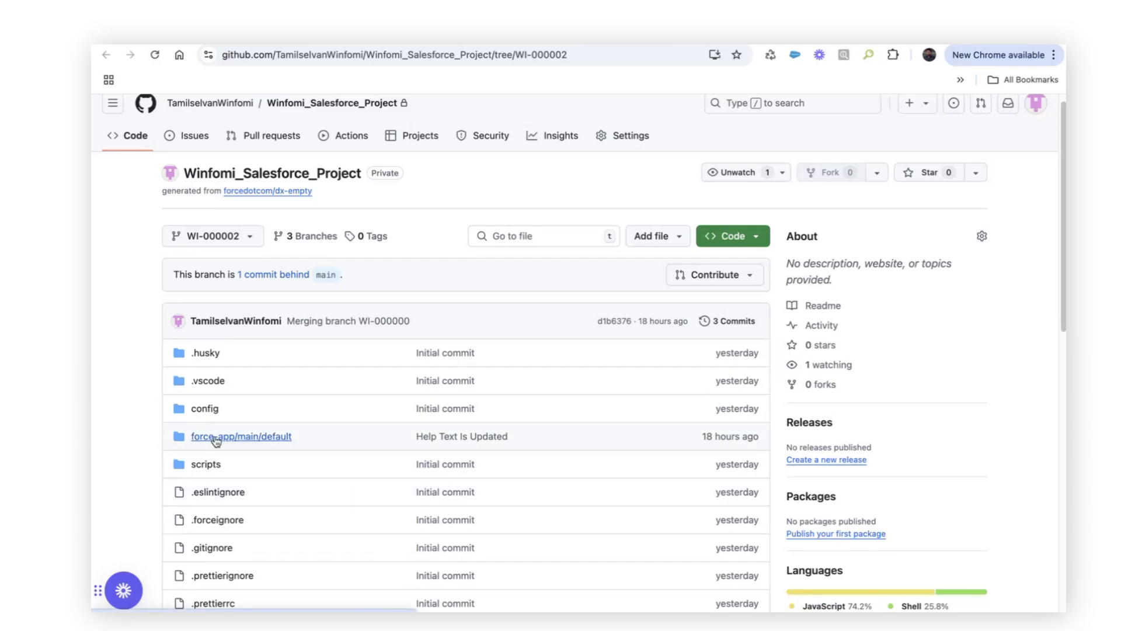
scroll(193, 502, "down", 3)
scroll(308, 490, "up", 4)
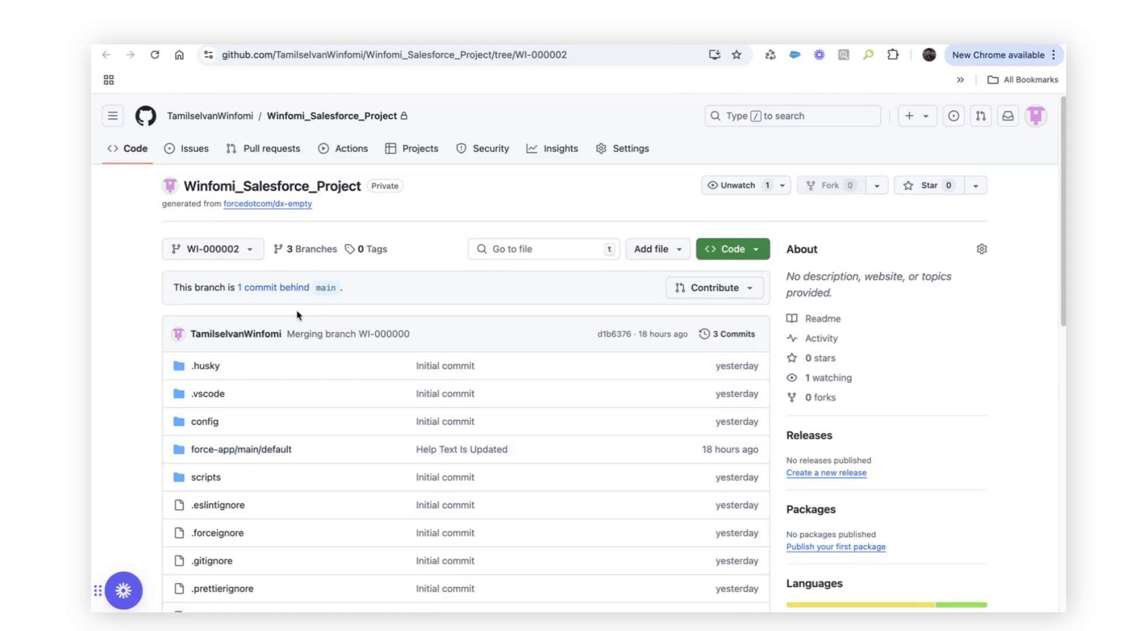
left_click(257, 453)
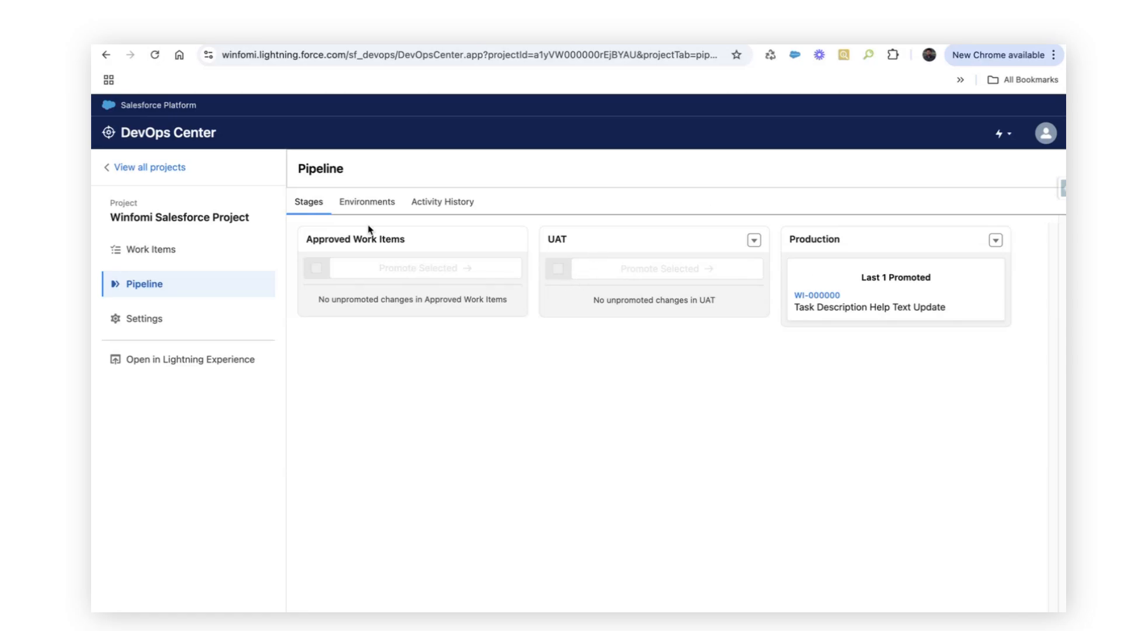
Step: Open work item WI-000003 from the project's work items and proceed with Dev2 as its connected development environment
left_click(141, 252)
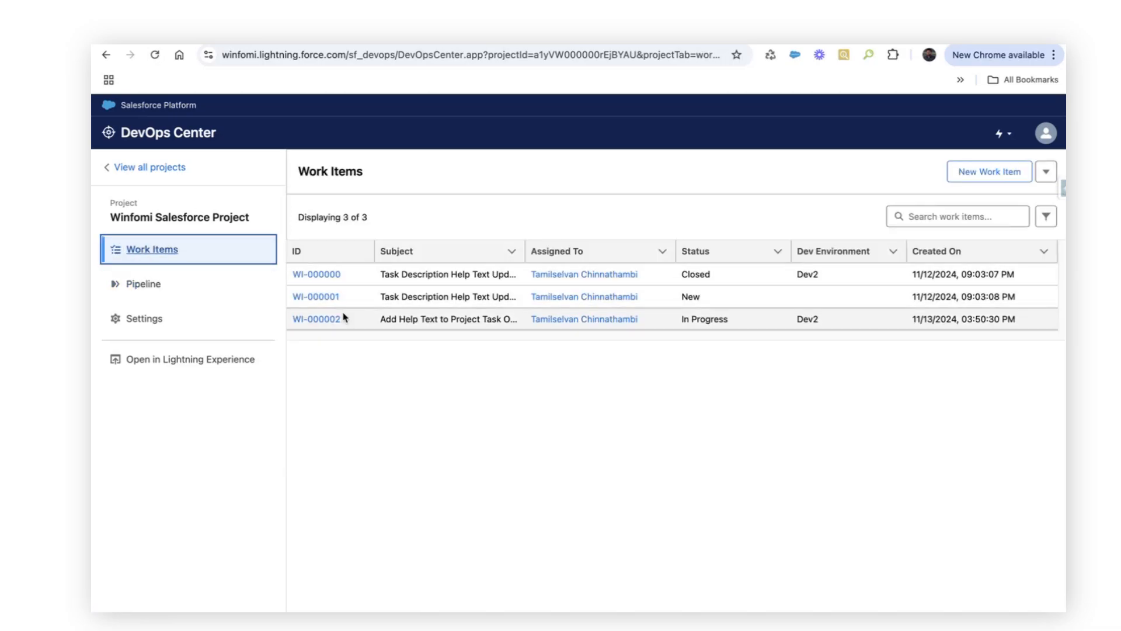
left_click(327, 321)
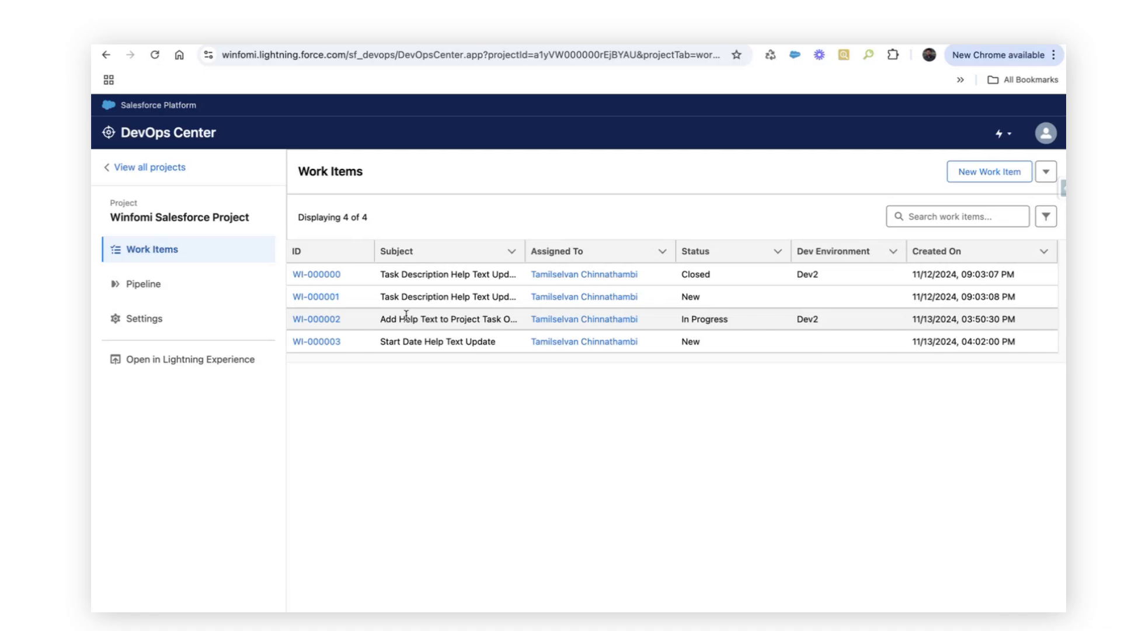
left_click(325, 344)
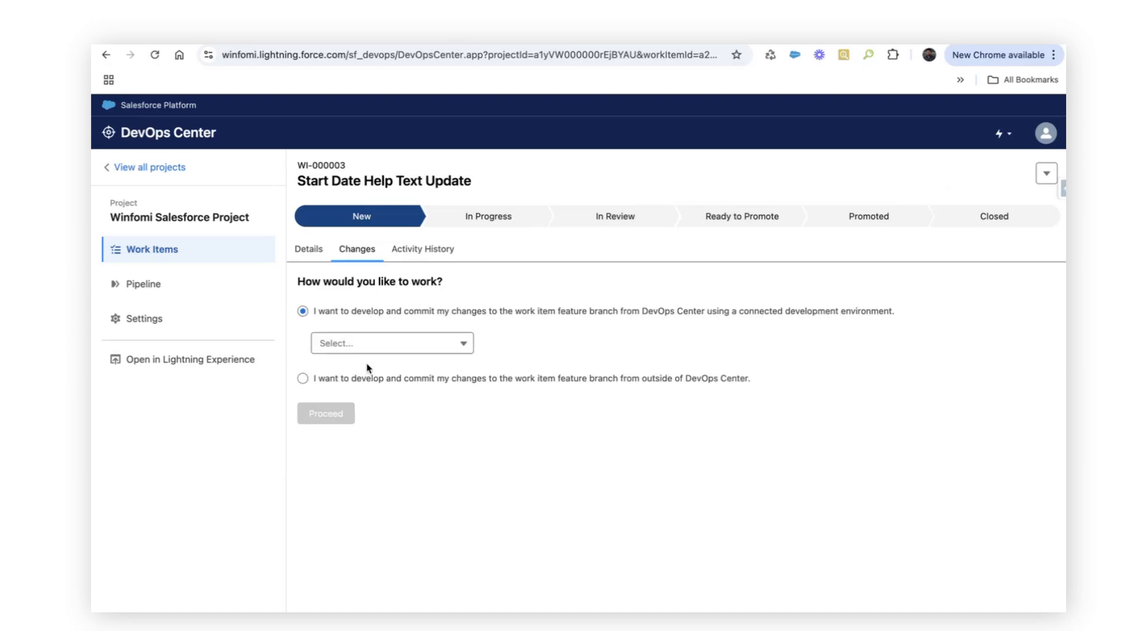
left_click(375, 348)
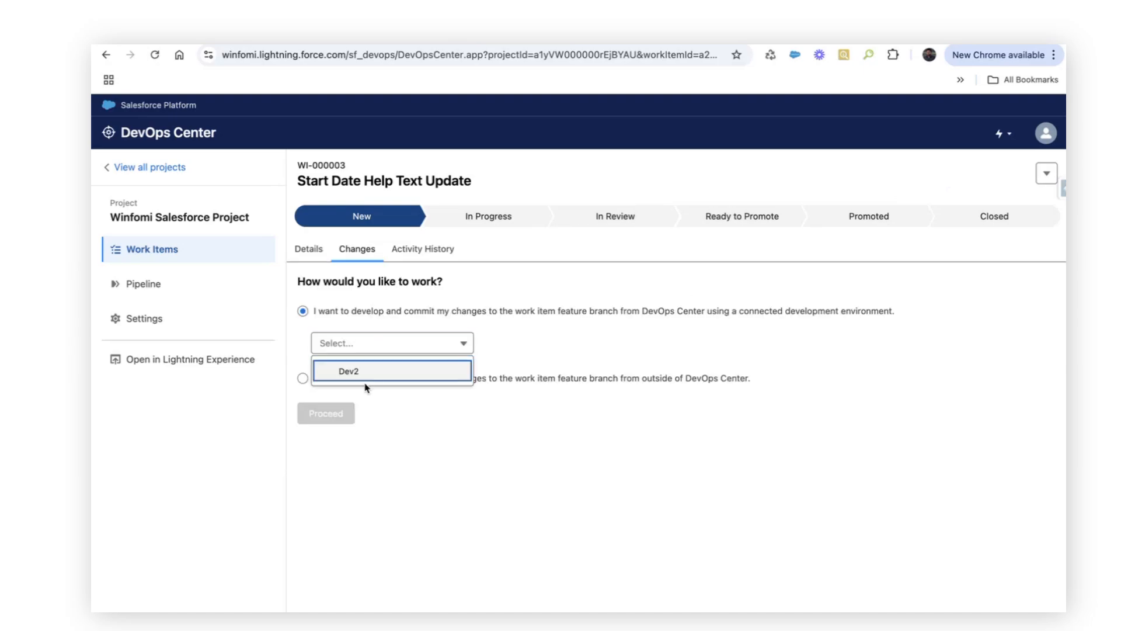
left_click(366, 382)
left_click(380, 345)
left_click(380, 375)
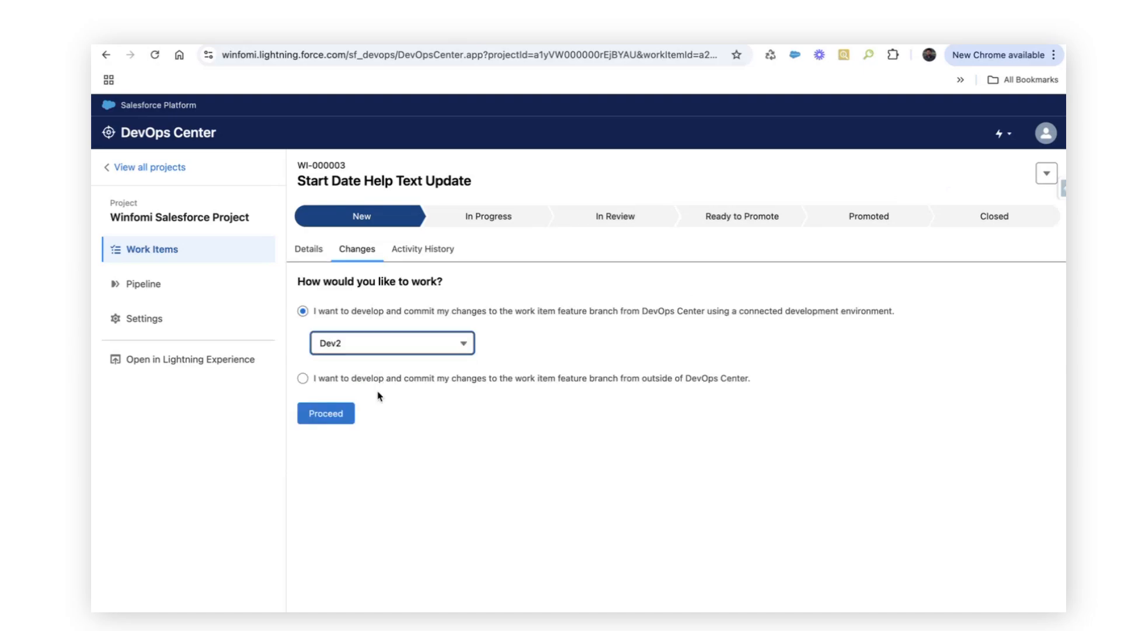
left_click(339, 414)
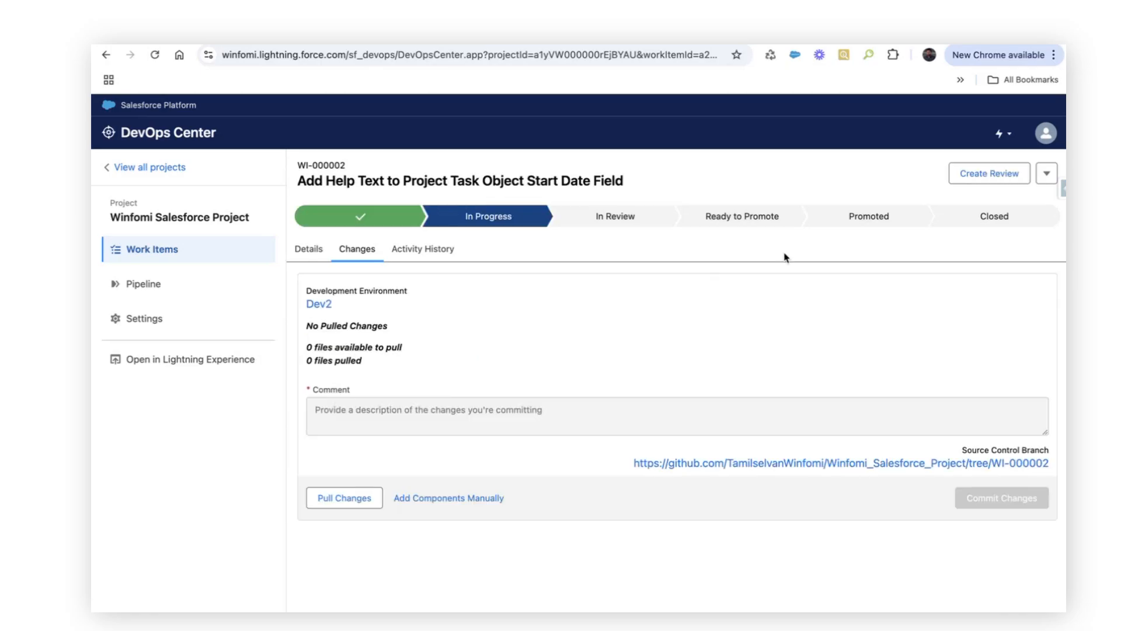
Step: Create a review for work item WI-000002 and mark it as Ready to Promote
left_click(996, 182)
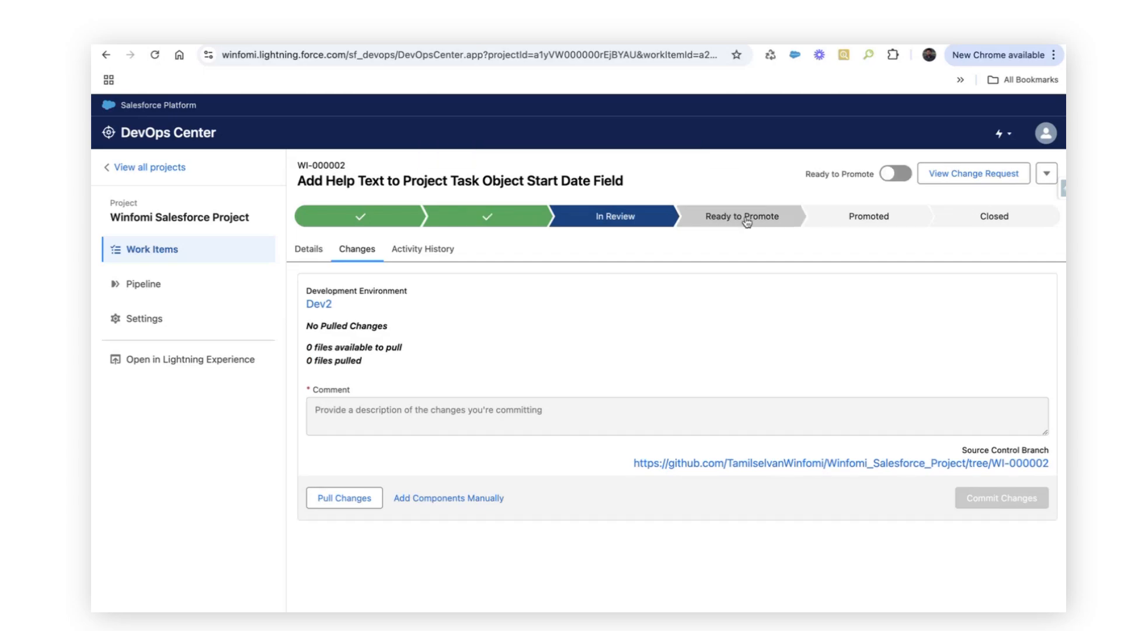
left_click(746, 222)
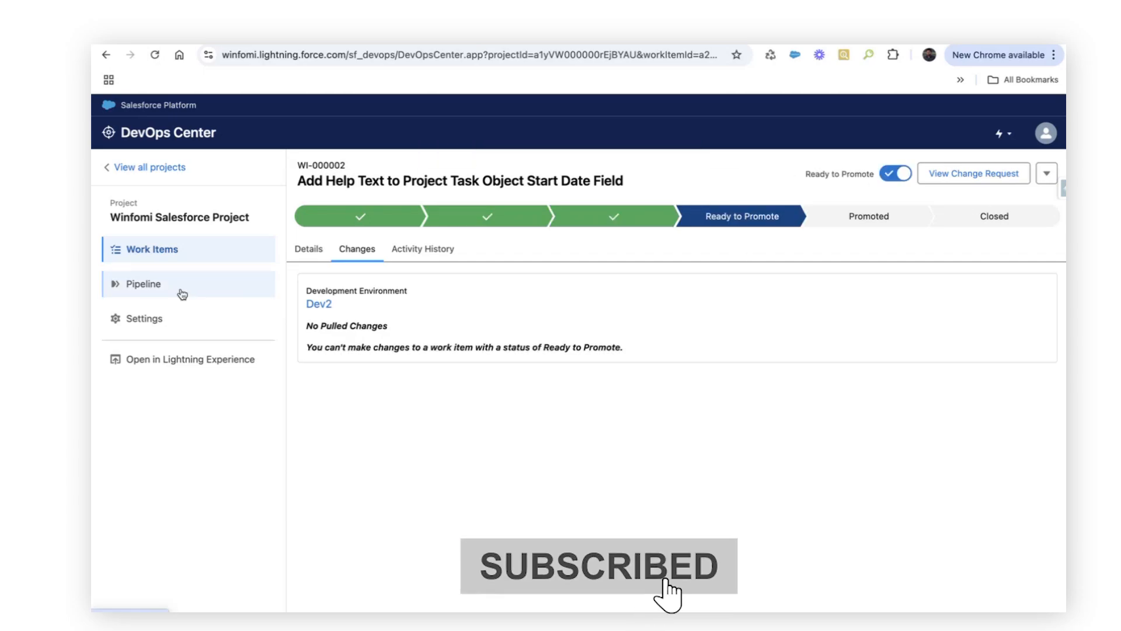
Step: Promote WI-000002 from Approved Work Items to UAT with "Changes not in UAT stage" and the Default test option
left_click(181, 291)
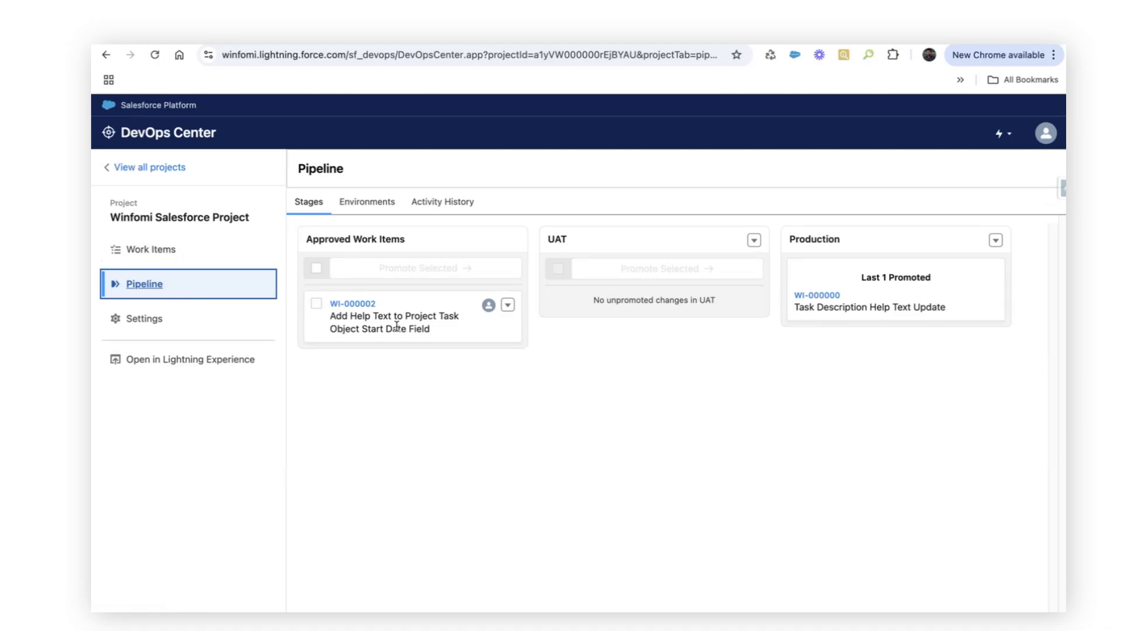
left_click(316, 303)
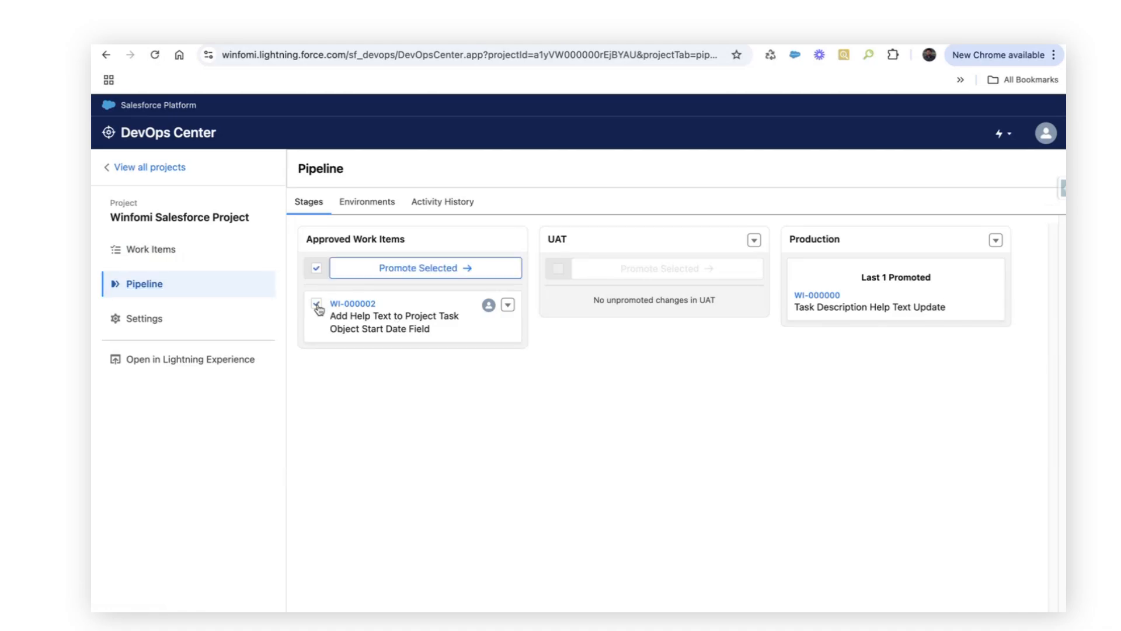
left_click(417, 269)
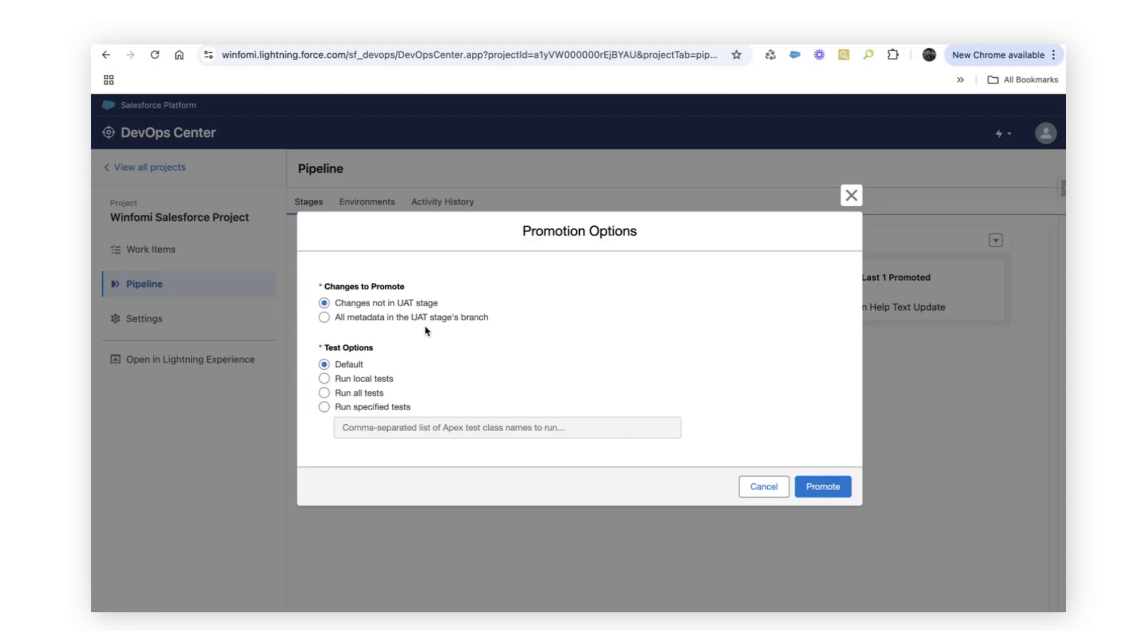
left_click_drag(336, 302, 453, 303)
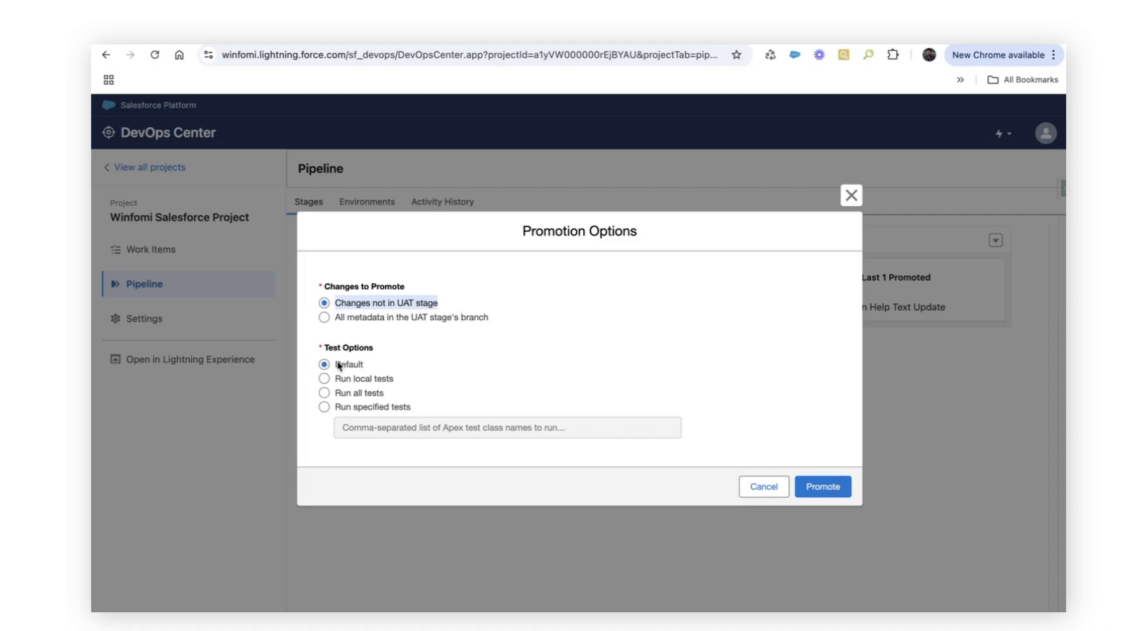
left_click_drag(338, 365, 374, 368)
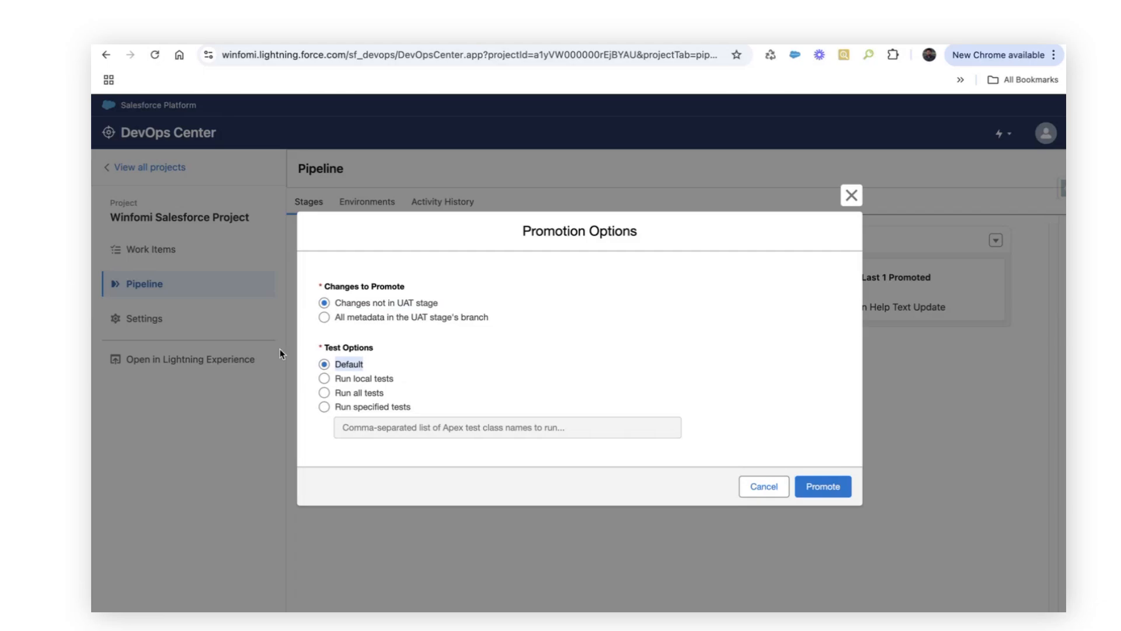
left_click(798, 495)
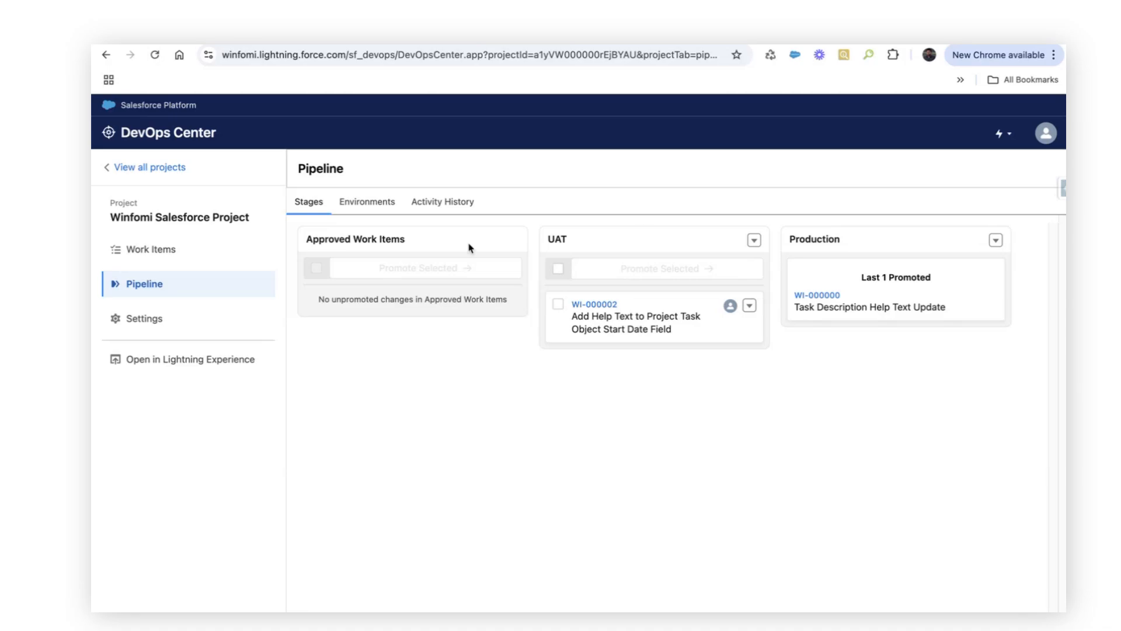
Step: Select WI-000002 in the UAT stage for promotion, and reload Project Task's Start Date field page in the production org
left_click(558, 269)
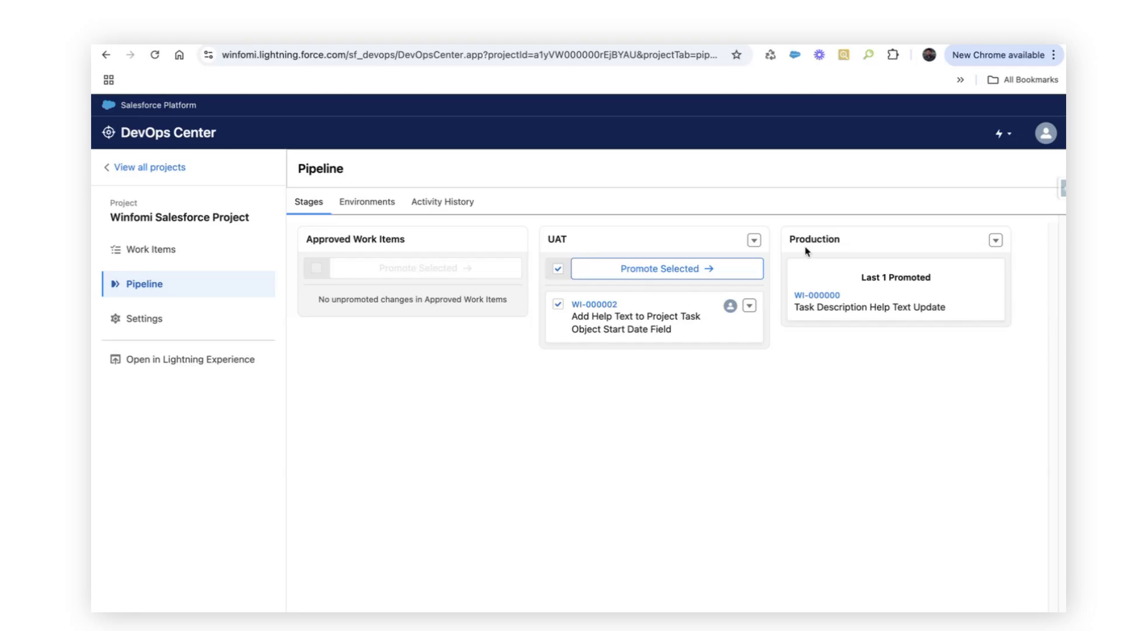
left_click(817, 32)
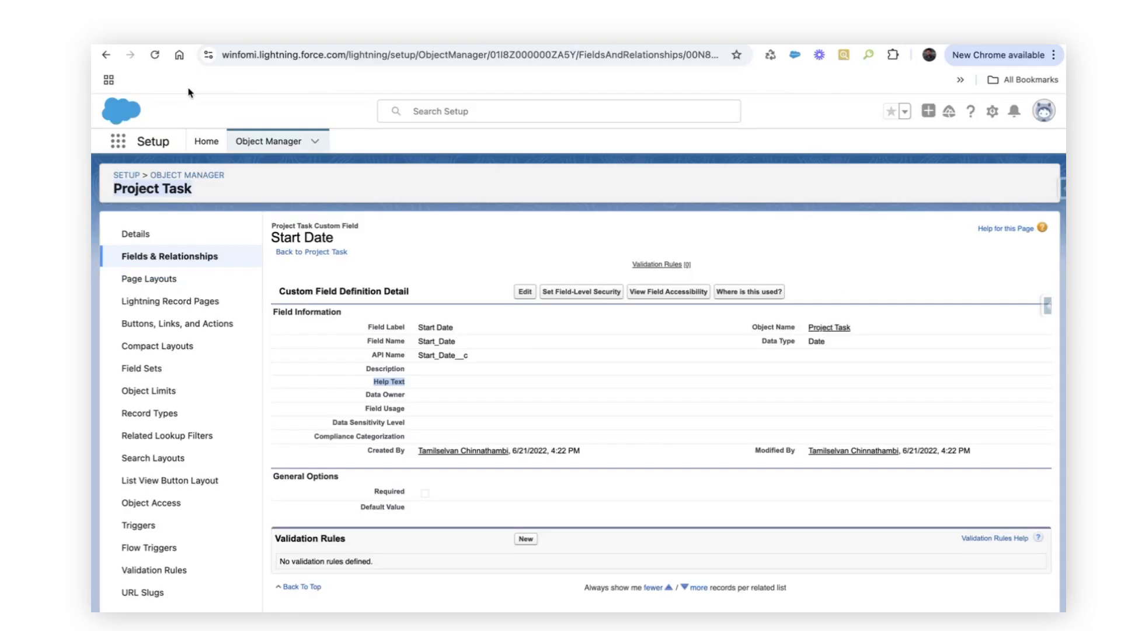
left_click(154, 55)
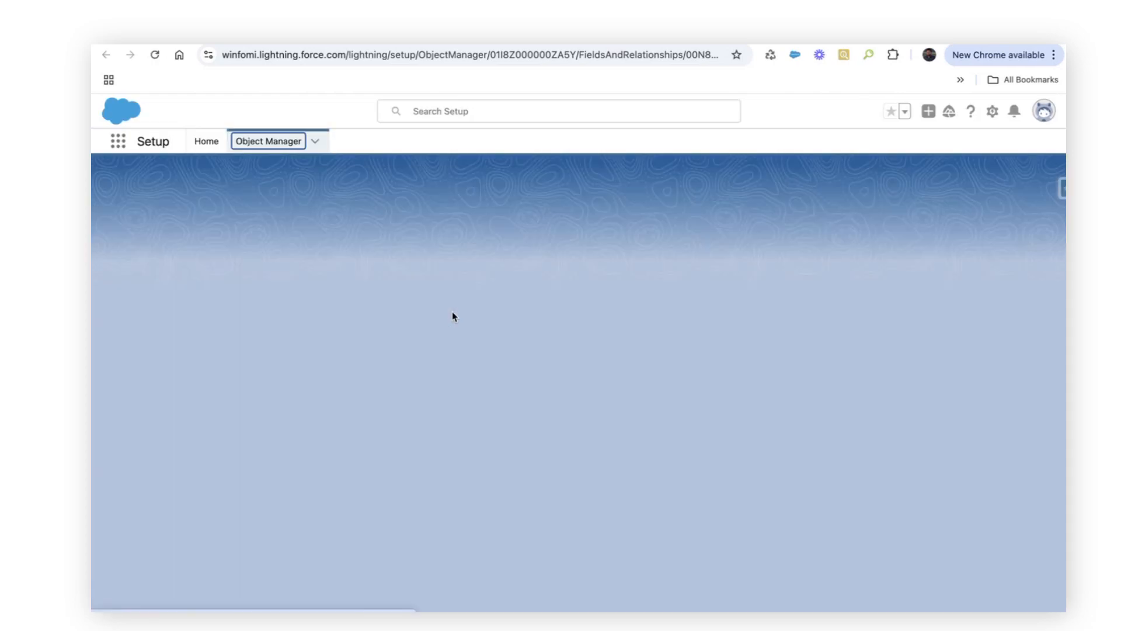
Step: Return to the DevOps Center pipeline and review the work items promoted to Production
left_click(520, 46)
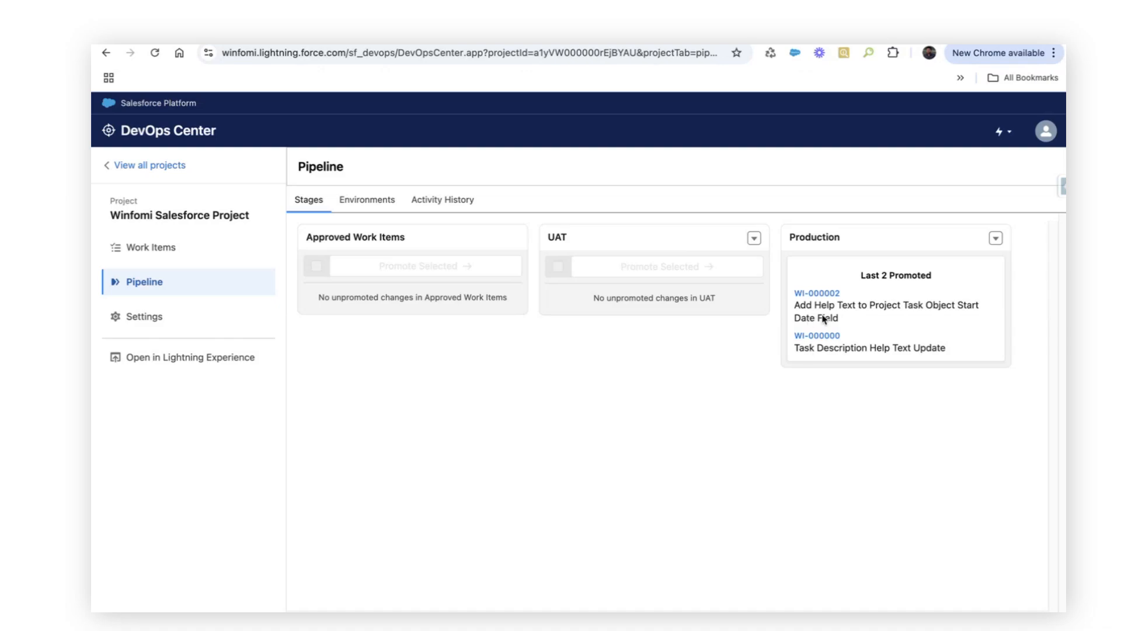
left_click_drag(793, 337, 958, 353)
left_click_drag(793, 293, 863, 319)
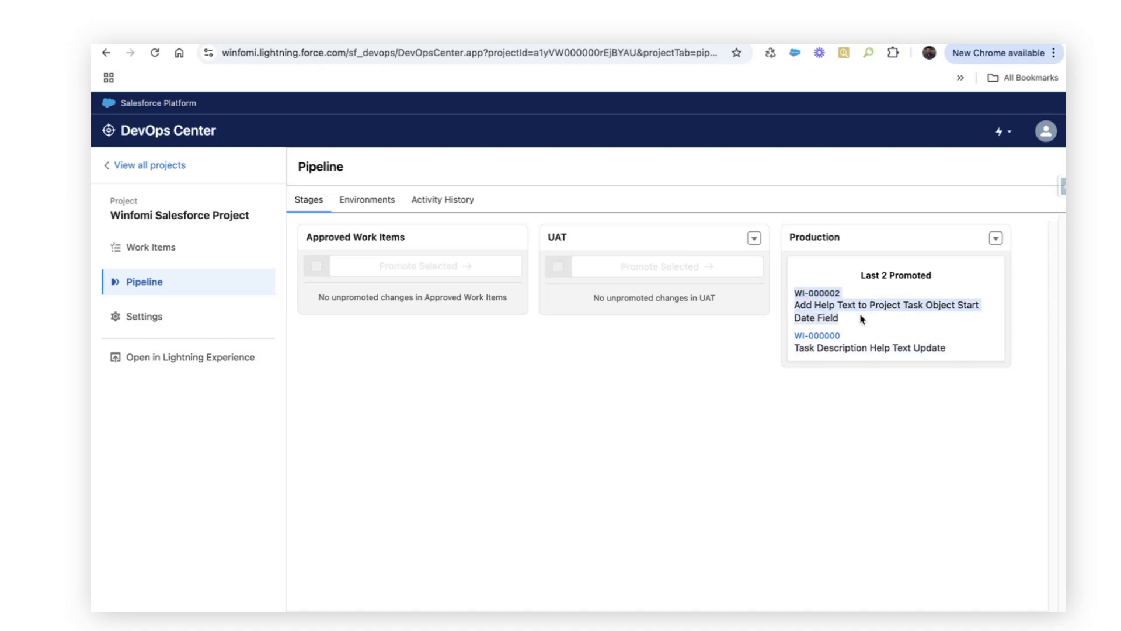
Step: Go back to Project Task's Start Date field in the production org, check its help text and refresh the page
left_click(733, 339)
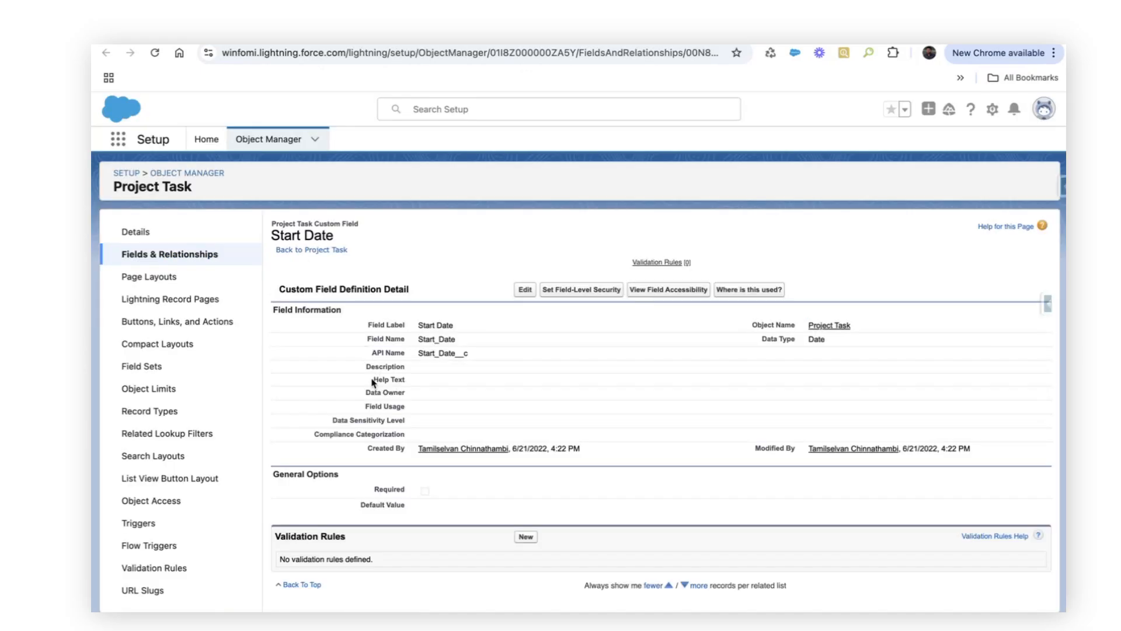
left_click_drag(373, 380, 434, 386)
left_click(524, 288)
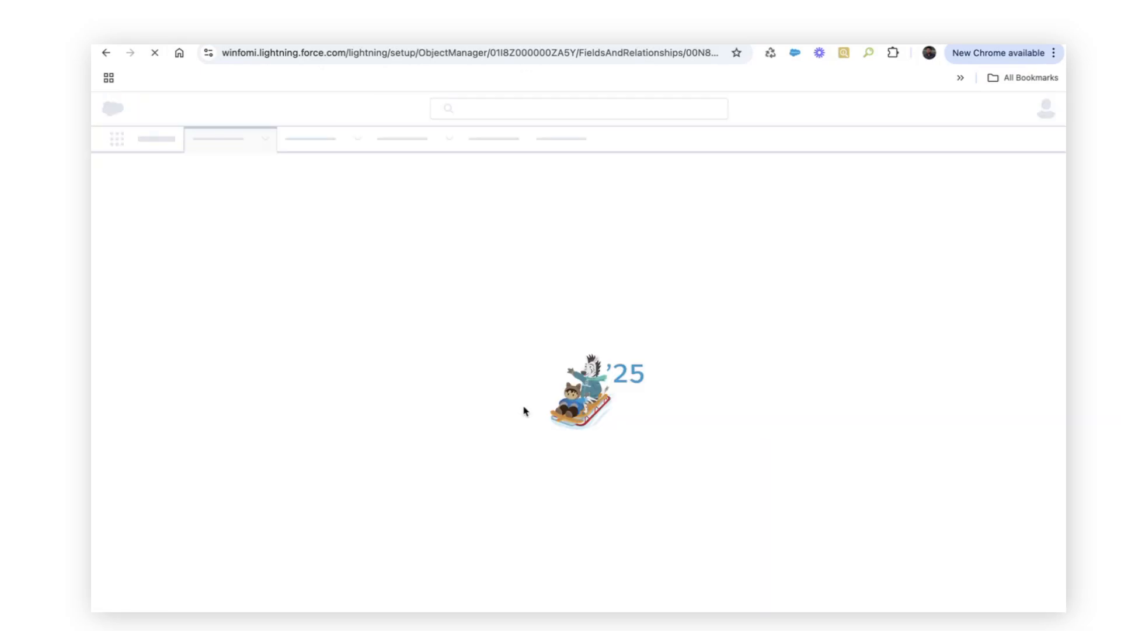